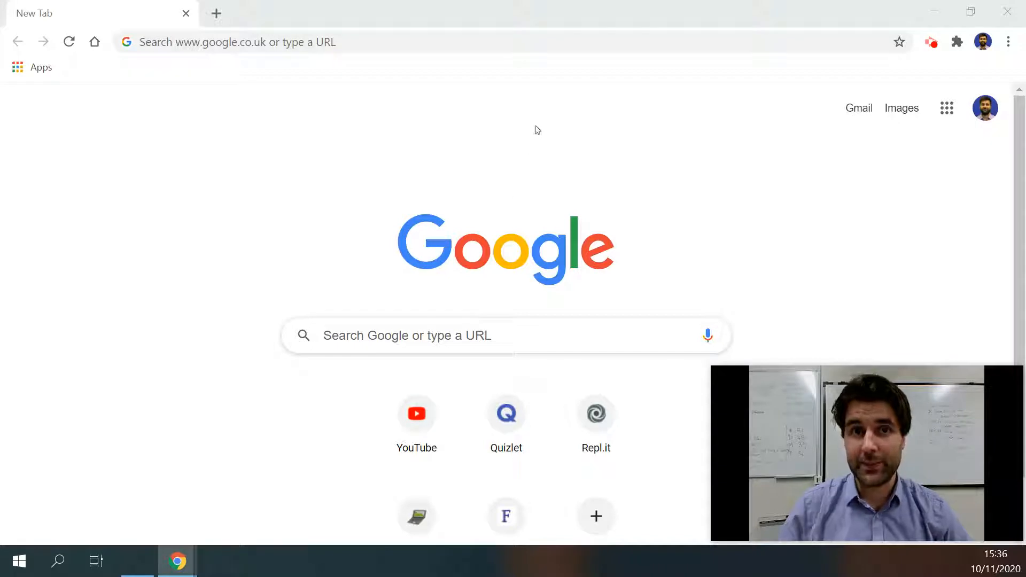
Search the web for photopea and open the Photopea online photo editor site.
left_click(361, 37)
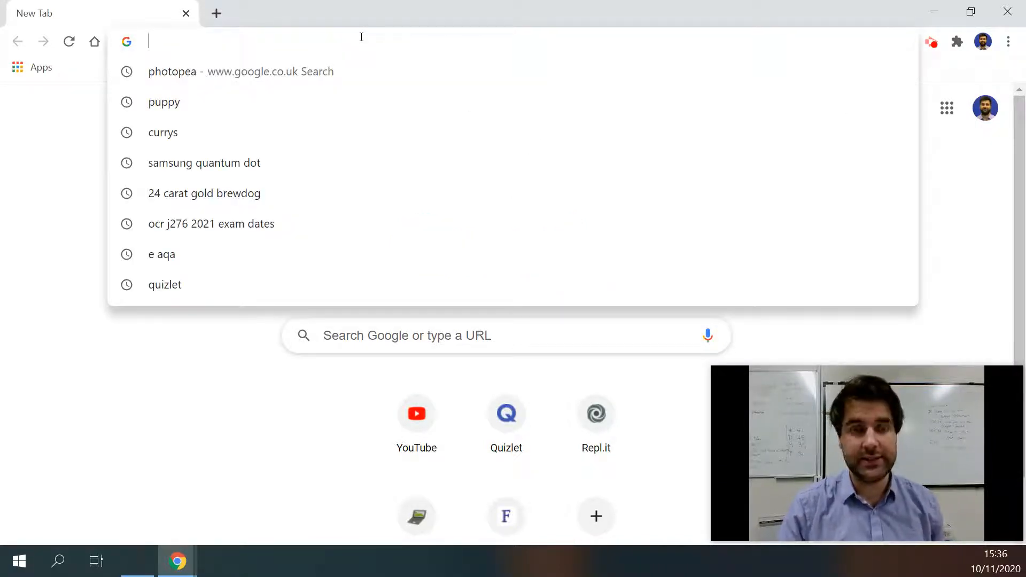
type("photopea")
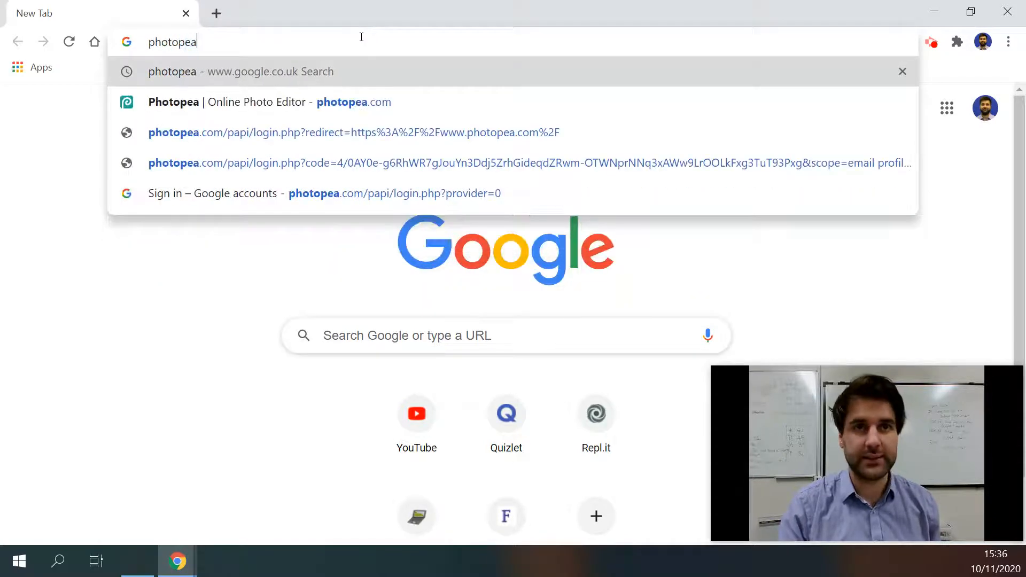
key("Return")
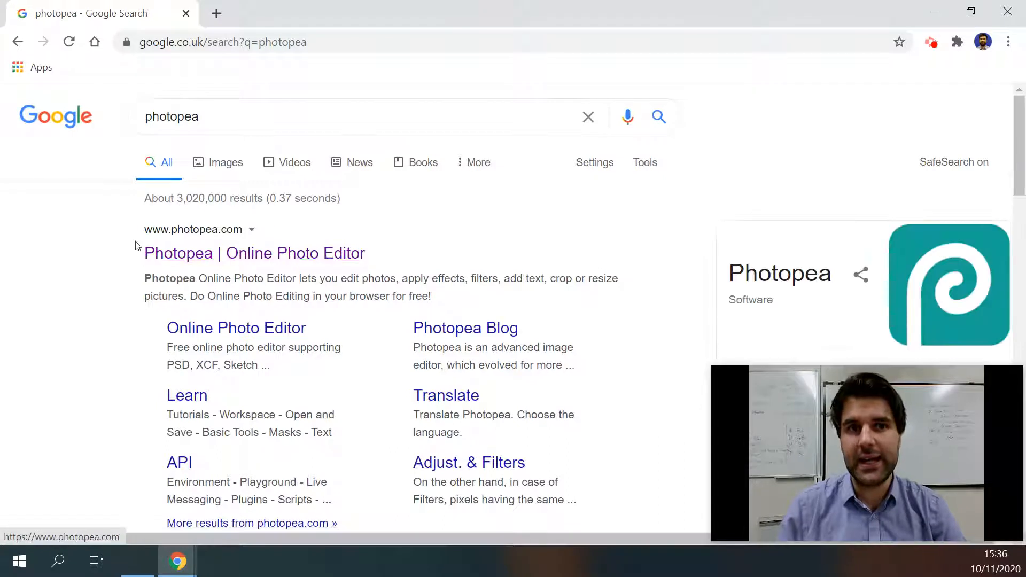
left_click(304, 261)
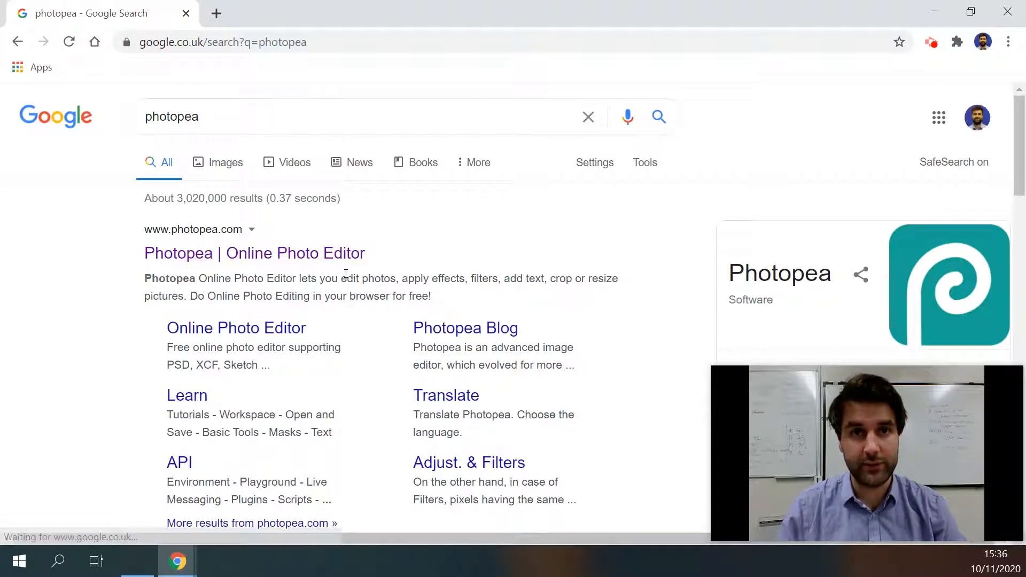
left_click(193, 268)
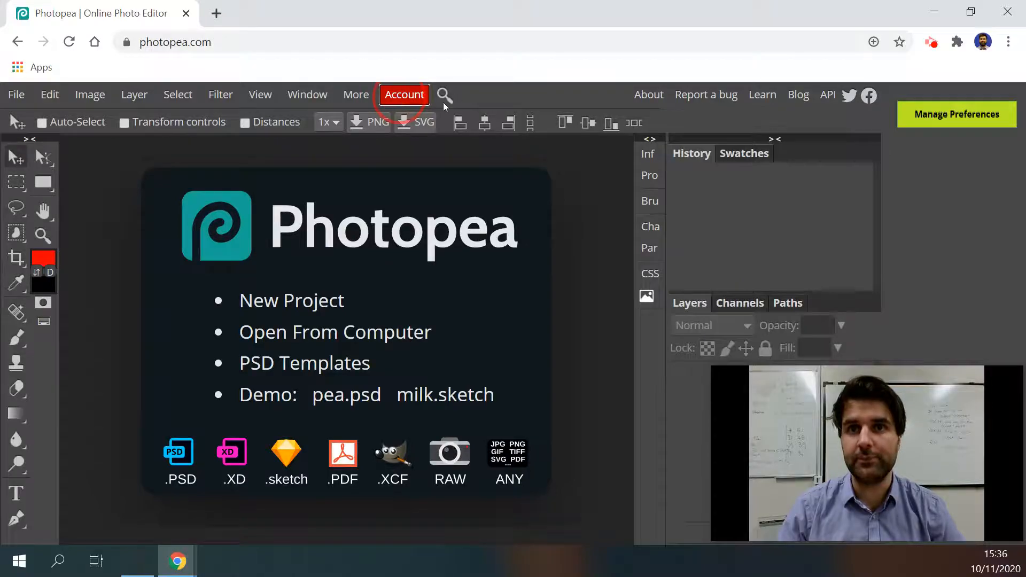
Log in to Photopea with a Google account and close the account window.
left_click(405, 95)
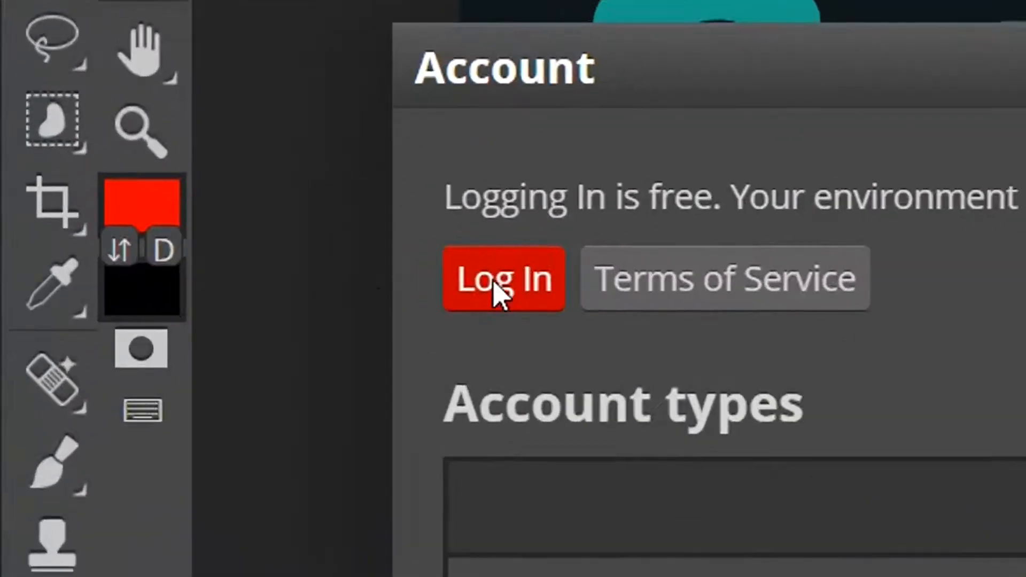
left_click(382, 288)
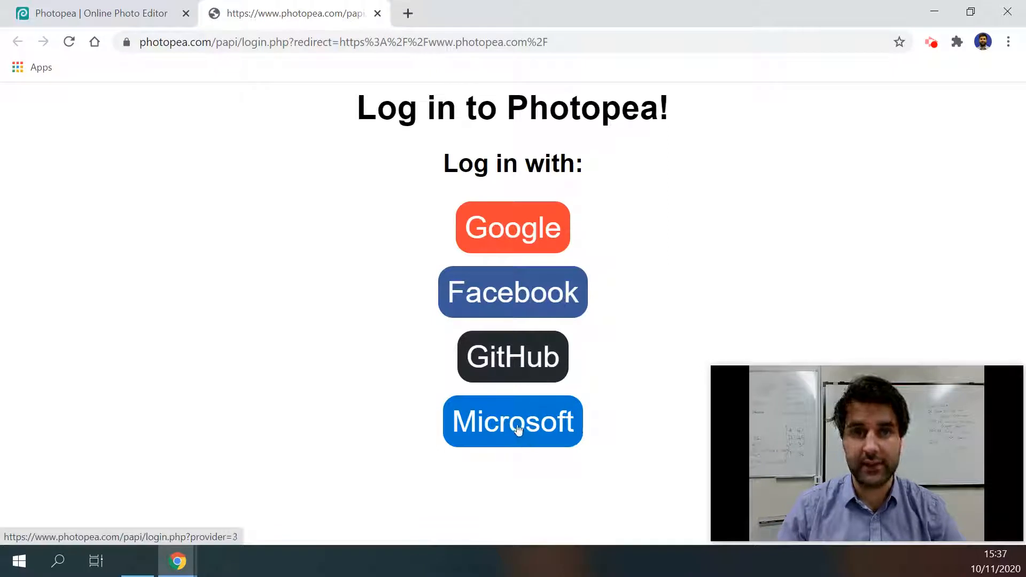
left_click(506, 229)
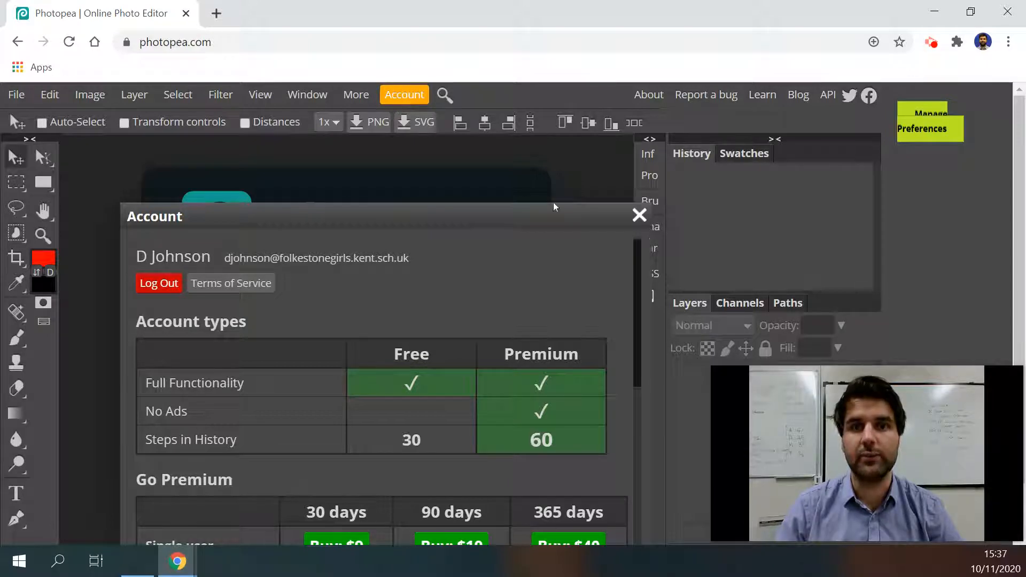
left_click(638, 216)
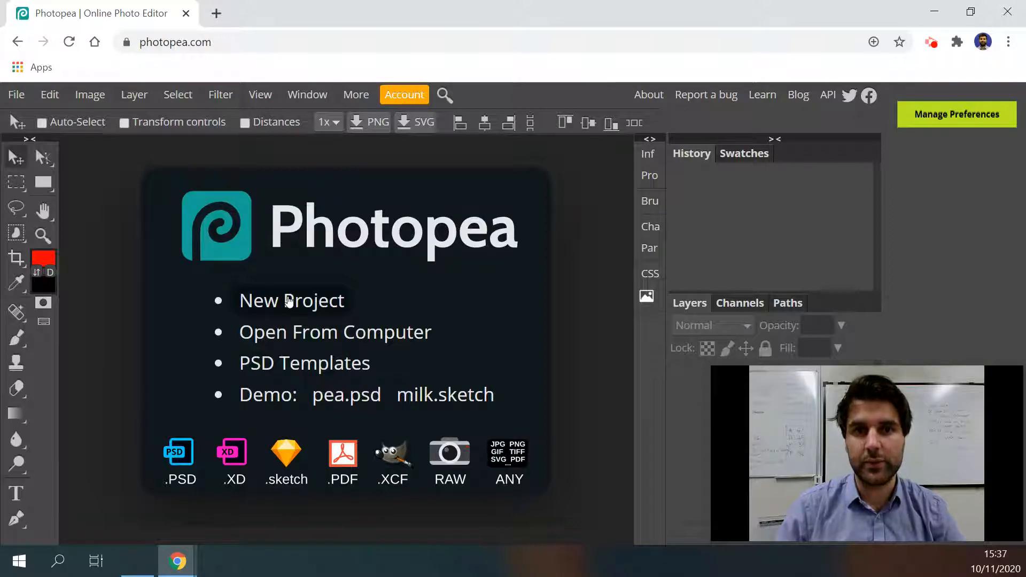
Create a new project named Logo, 400 px wide and 400 px high, with a transparent background.
left_click(288, 301)
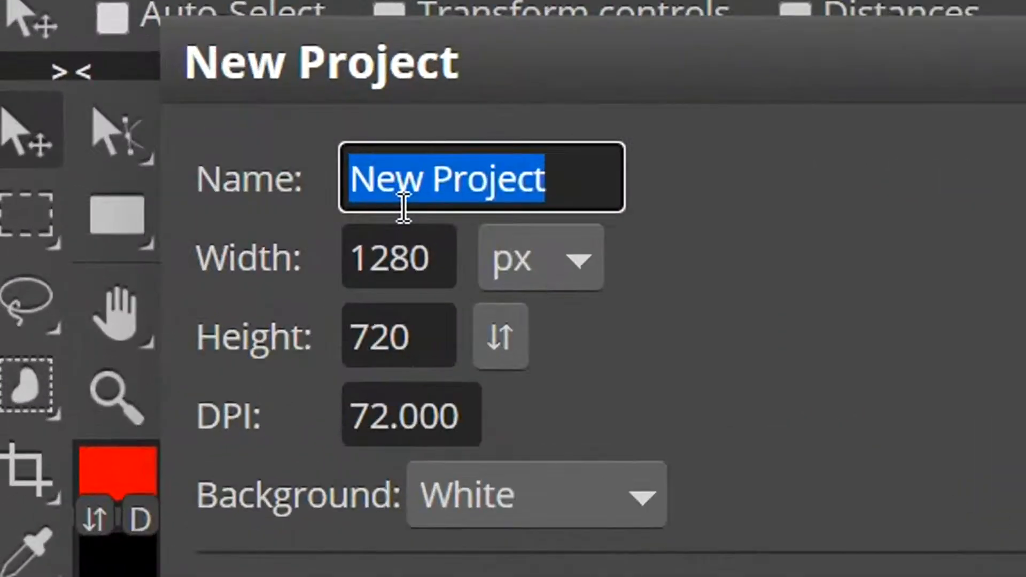
left_click(575, 178)
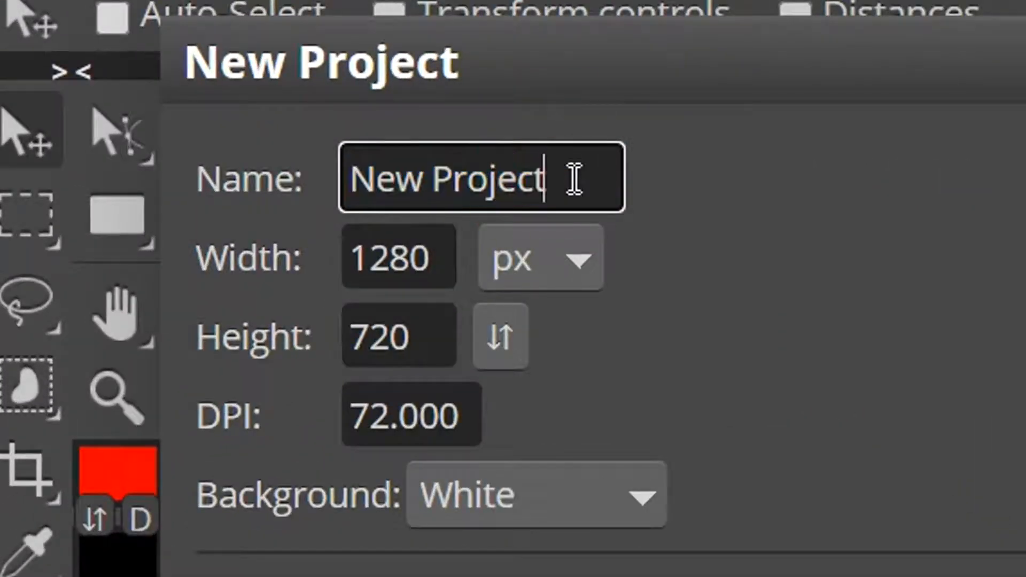
left_click(321, 188)
type("Logo")
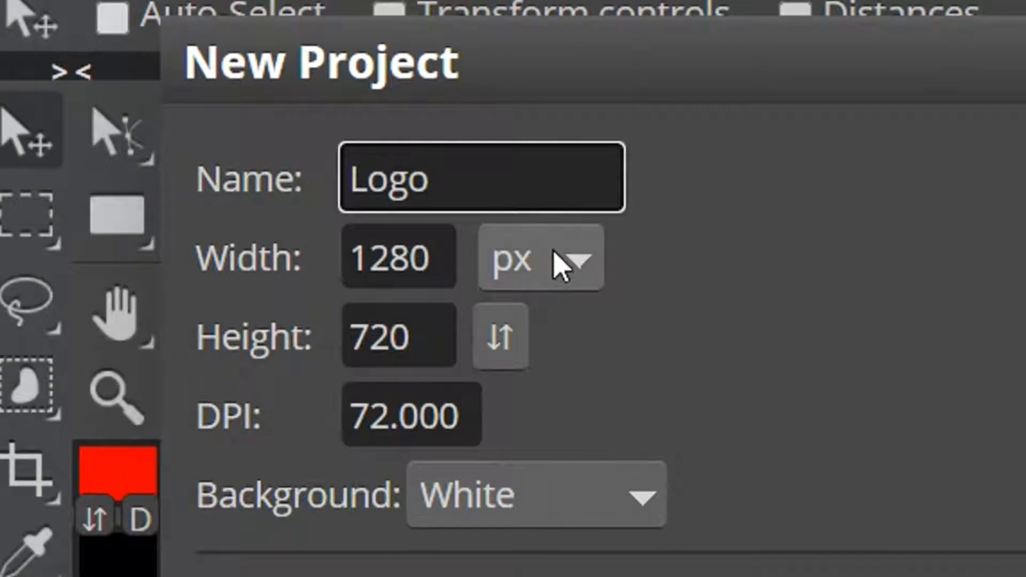
left_click(290, 243)
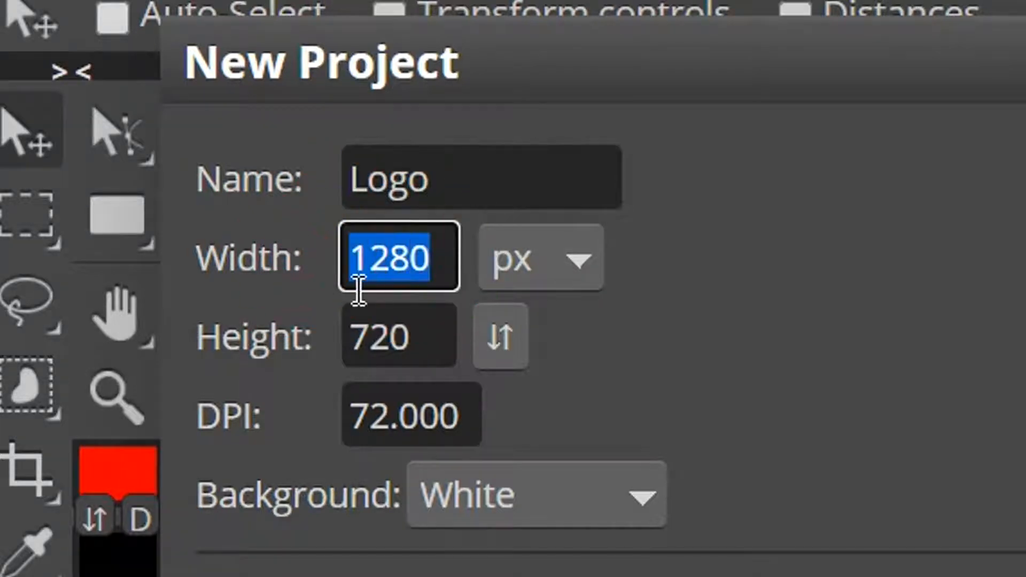
type("400")
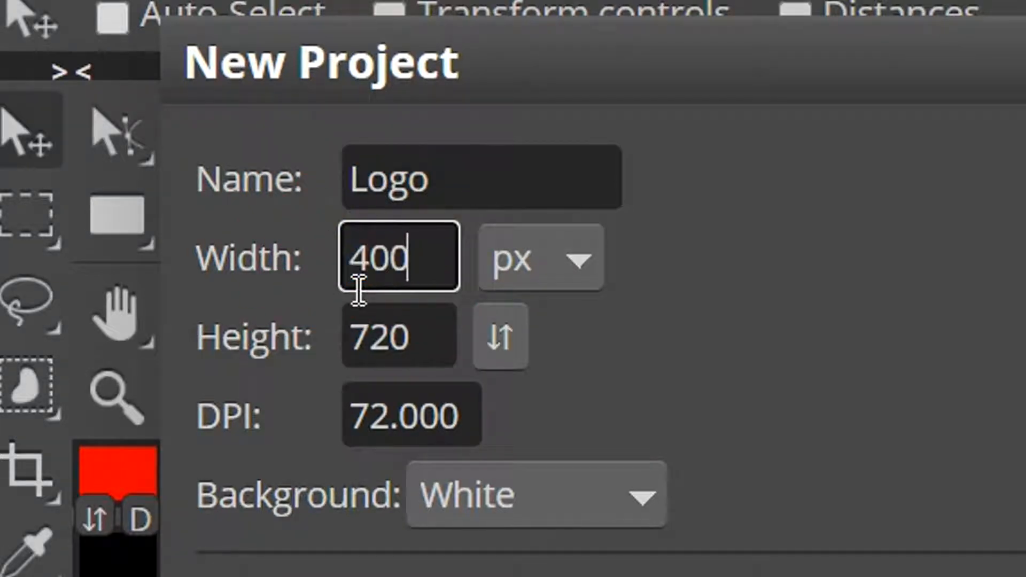
left_click(285, 338)
type("400")
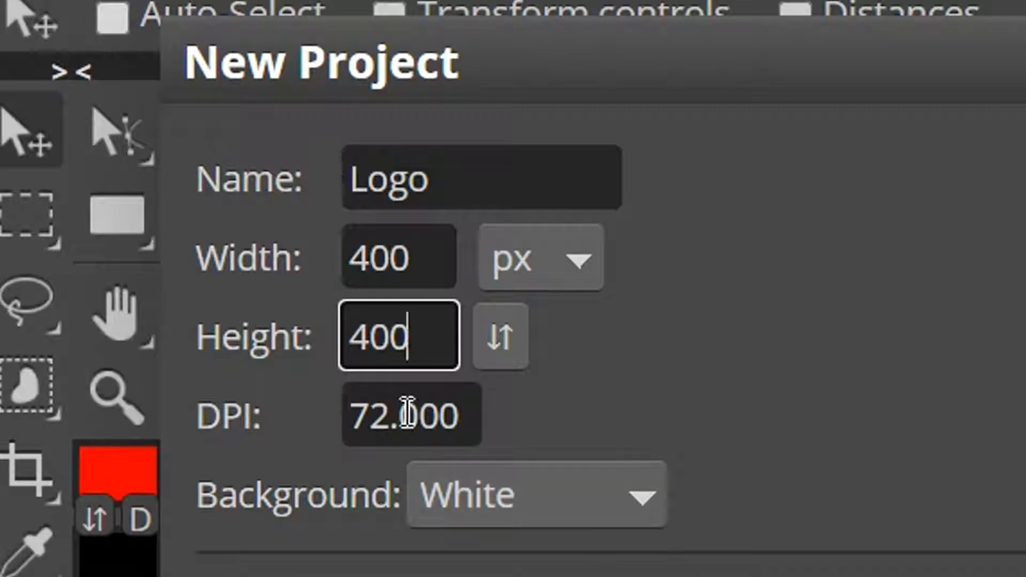
left_click(593, 488)
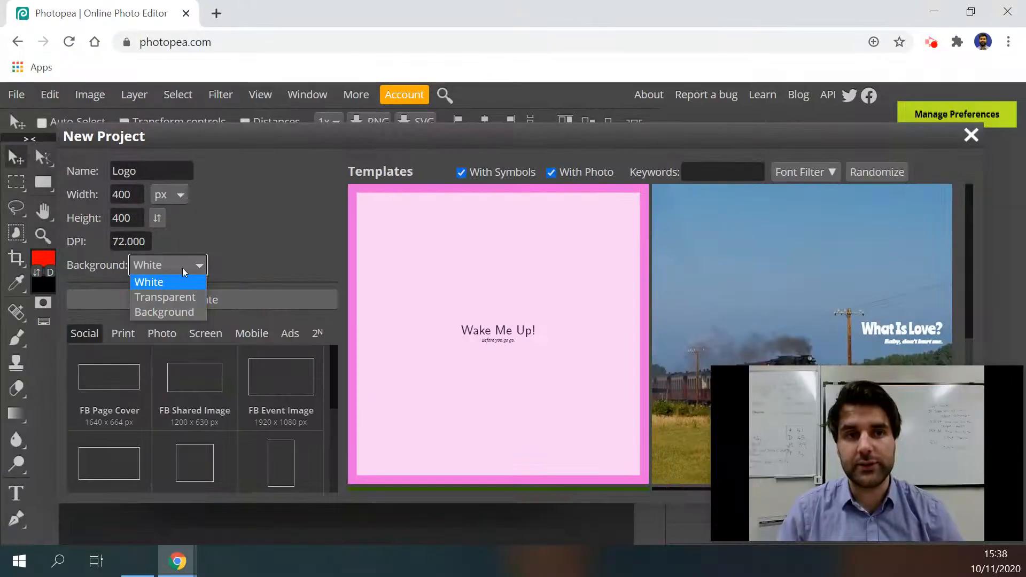
left_click(166, 297)
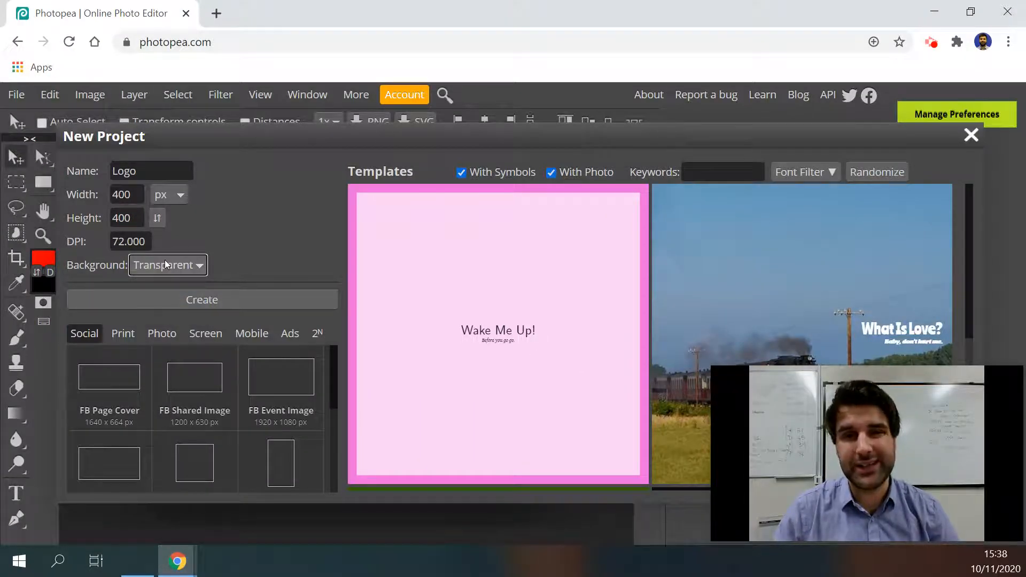
left_click(222, 302)
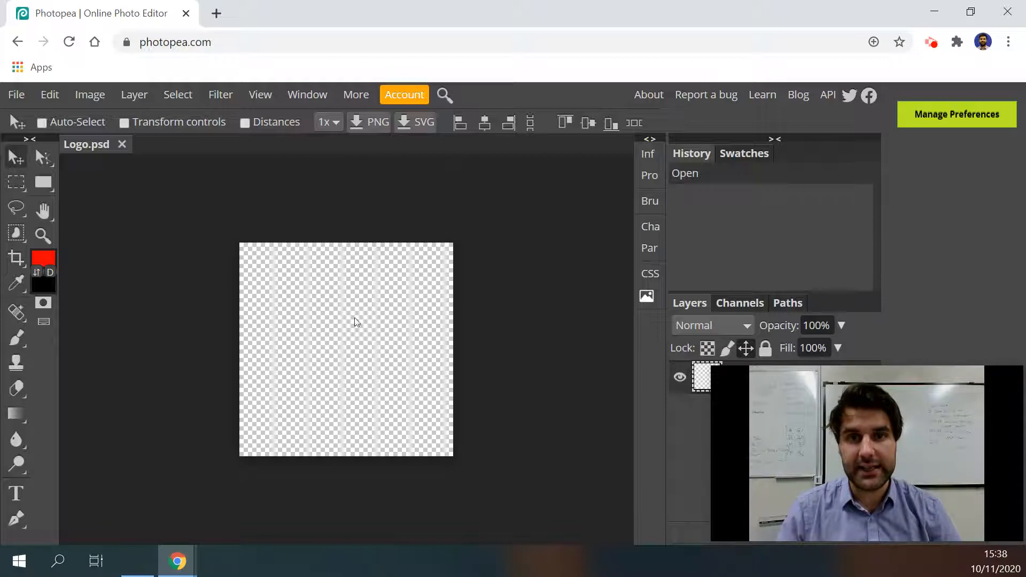
Set the Brush tool's size to 1000 px and paint the whole canvas red.
left_click_drag(713, 367, 814, 385)
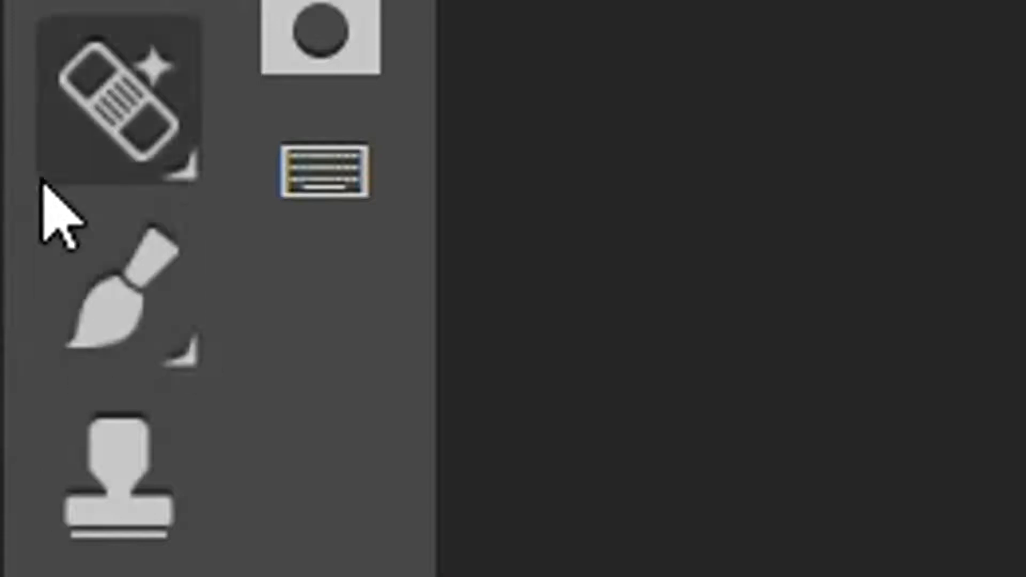
left_click(123, 272)
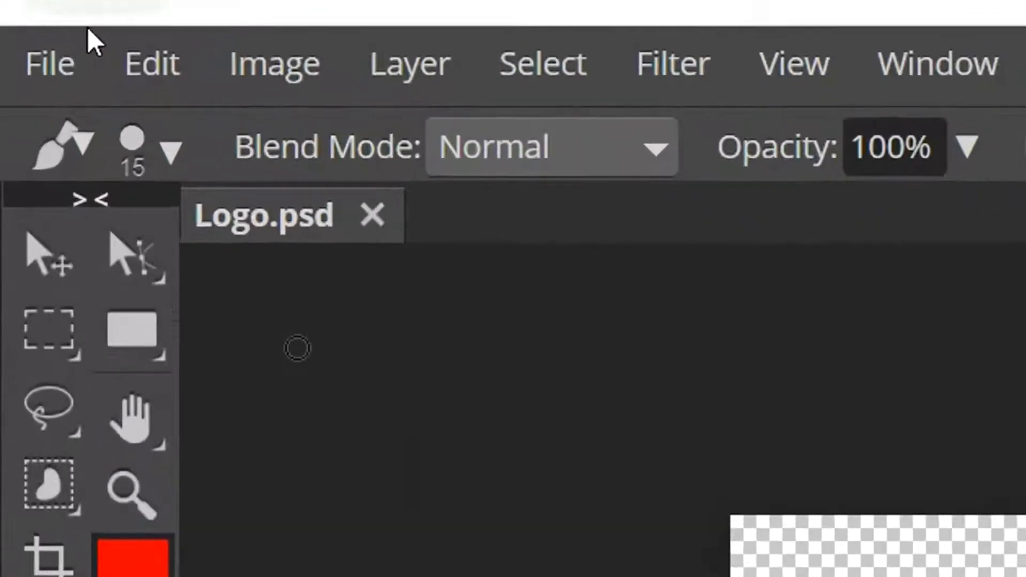
left_click(173, 152)
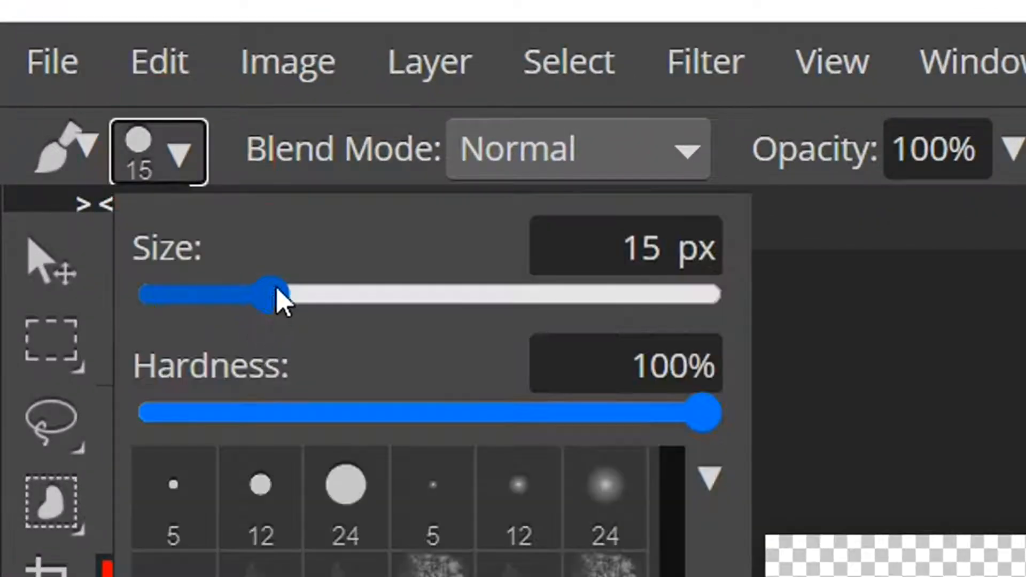
left_click_drag(266, 284, 370, 284)
left_click_drag(769, 294, 768, 303)
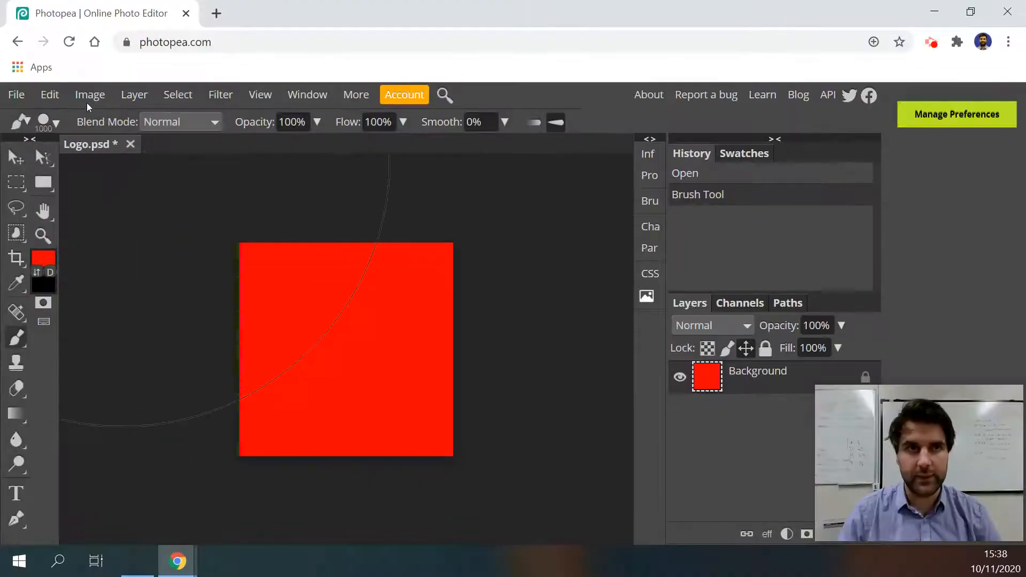
Set the brush to a size of 88 px with 100% hardness.
left_click(48, 122)
left_click_drag(87, 167, 80, 169)
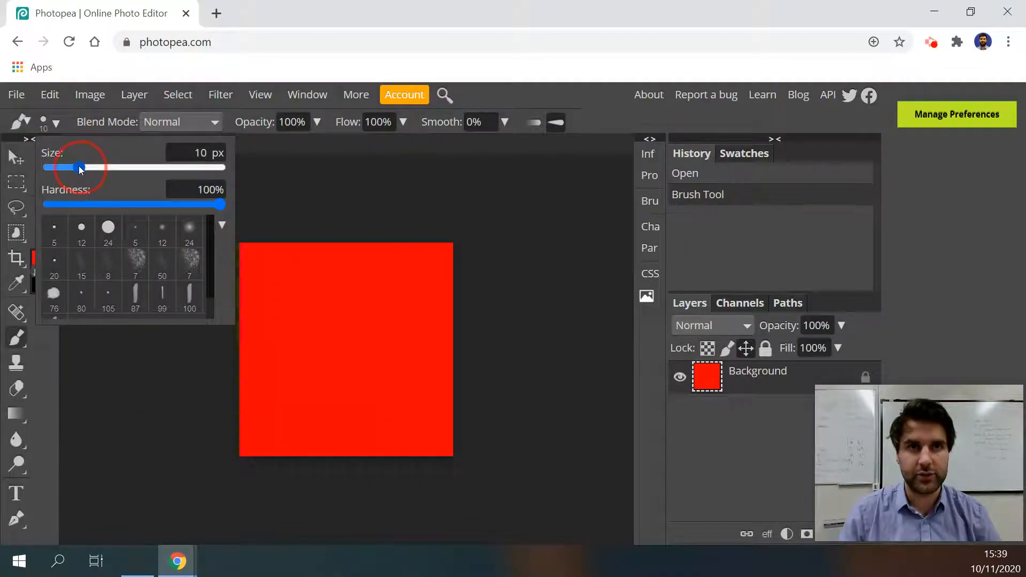
left_click(20, 338)
left_click(54, 123)
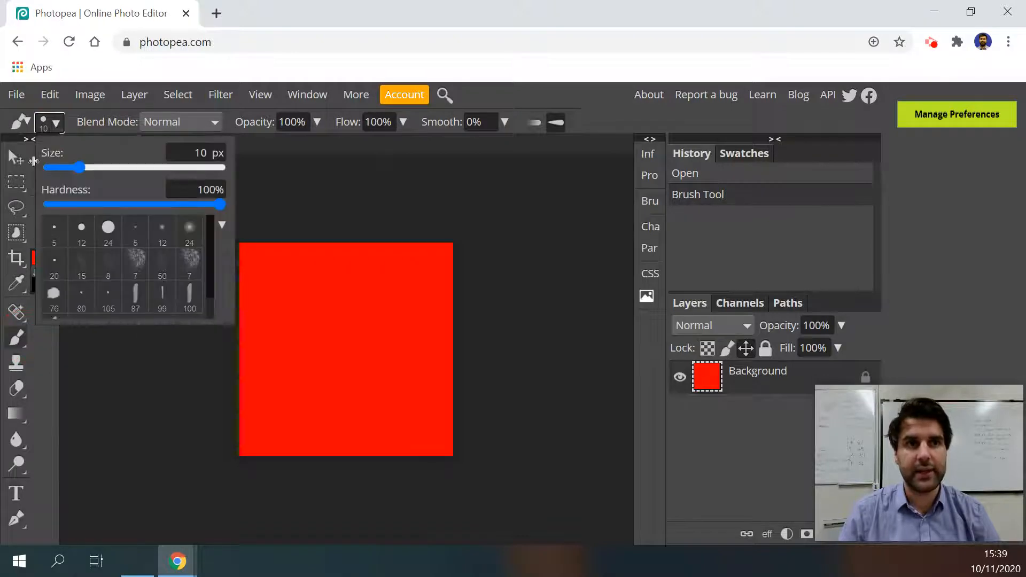
left_click_drag(75, 170, 118, 167)
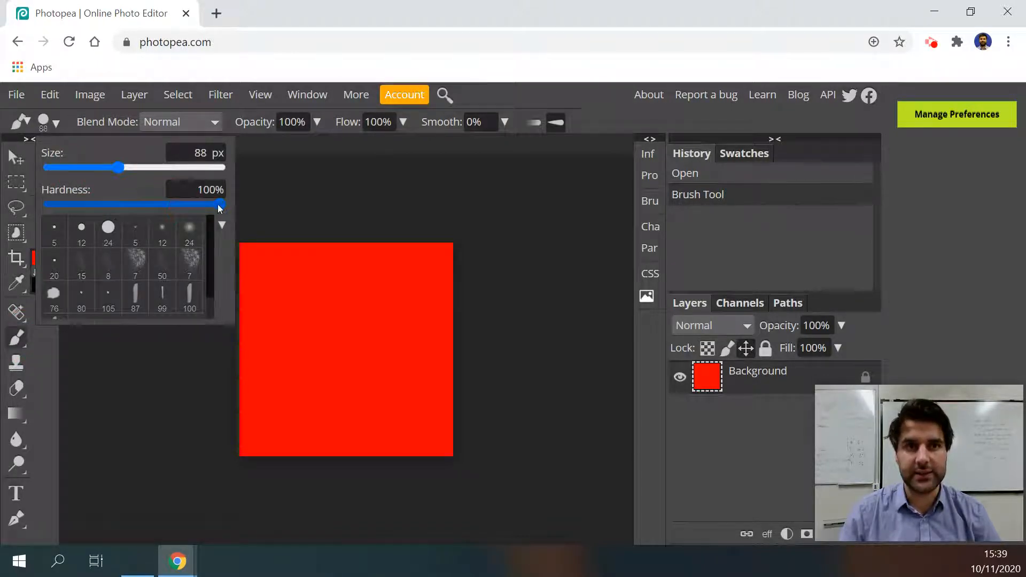
mouse_move(217, 204)
left_mouse_down()
mouse_move(197, 201)
mouse_move(224, 202)
left_mouse_up()
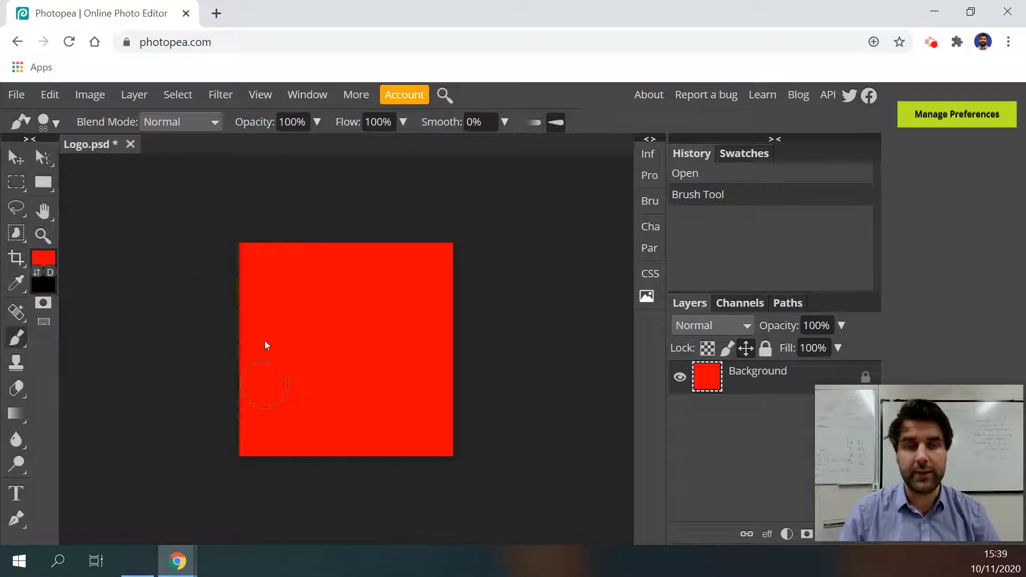
Change the foreground colour to a muted brownish red and paint a wide diagonal band across the red canvas.
left_click(42, 259)
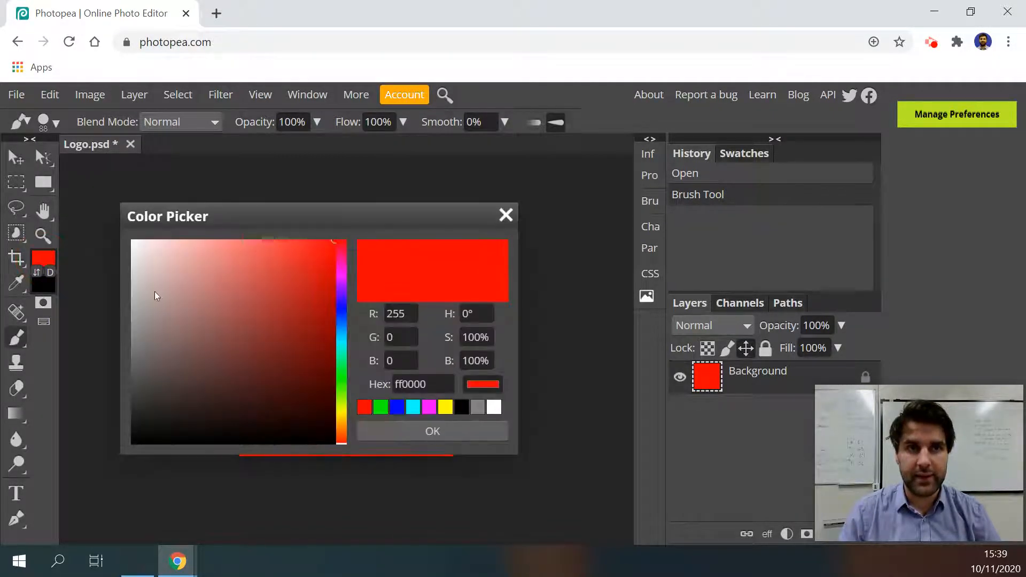
mouse_move(156, 295)
left_mouse_down()
mouse_move(254, 314)
mouse_move(229, 321)
mouse_move(239, 330)
left_mouse_up()
left_click(418, 427)
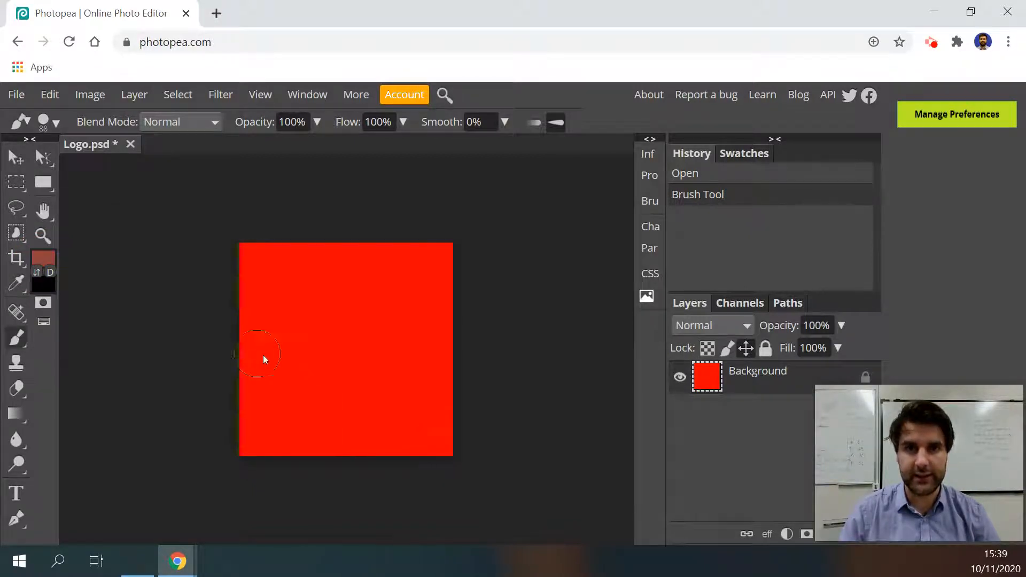
mouse_move(373, 323)
left_mouse_down()
mouse_move(420, 291)
mouse_move(446, 295)
mouse_move(456, 317)
mouse_move(444, 352)
mouse_move(404, 326)
mouse_move(364, 354)
mouse_move(338, 339)
mouse_move(309, 349)
mouse_move(249, 386)
mouse_move(323, 344)
mouse_move(221, 459)
mouse_move(381, 390)
mouse_move(386, 376)
mouse_move(387, 387)
mouse_move(469, 324)
mouse_move(488, 259)
mouse_move(396, 284)
mouse_move(212, 396)
mouse_move(242, 467)
mouse_move(307, 409)
left_mouse_up()
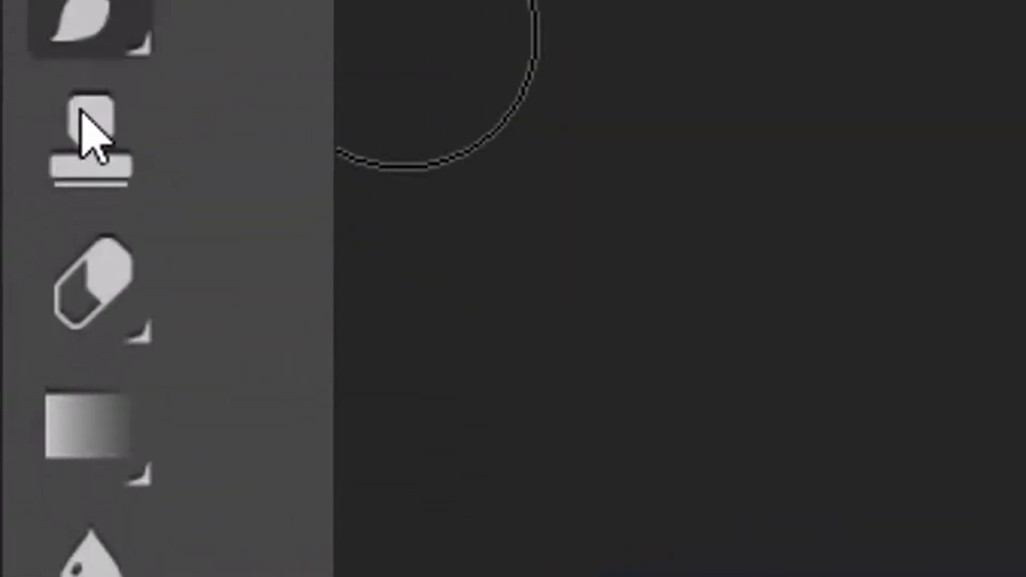
Erase a strip along the lower and upper edges of the brown diagonal band with a 22 px eraser.
left_click(88, 280)
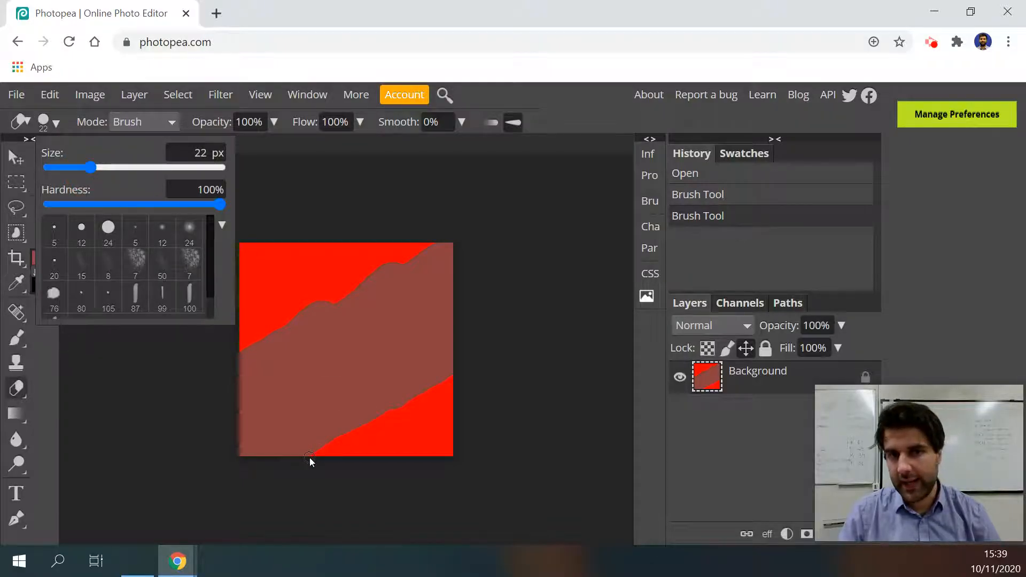
left_click_drag(310, 456, 345, 435)
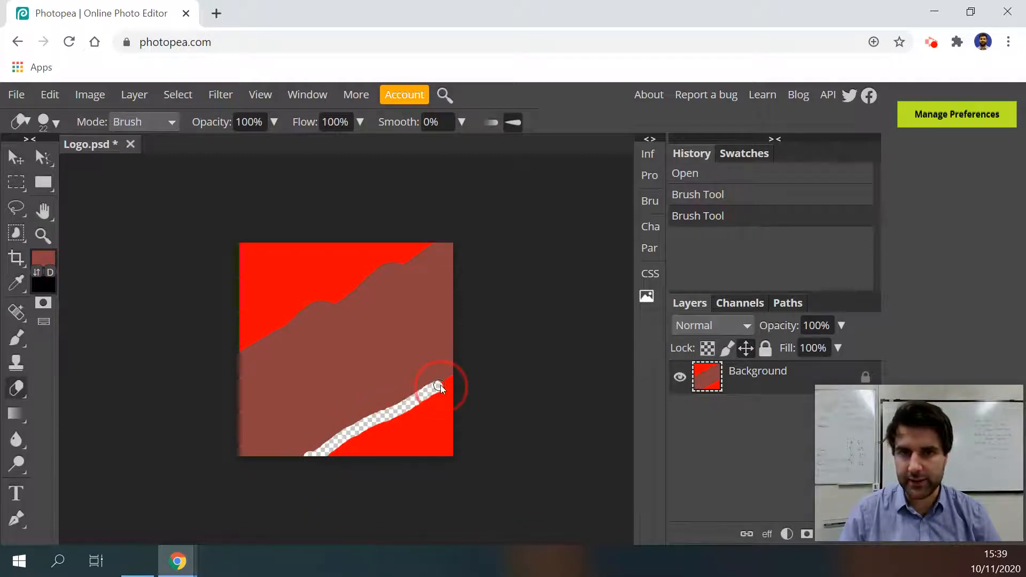
left_click_drag(464, 377, 463, 375)
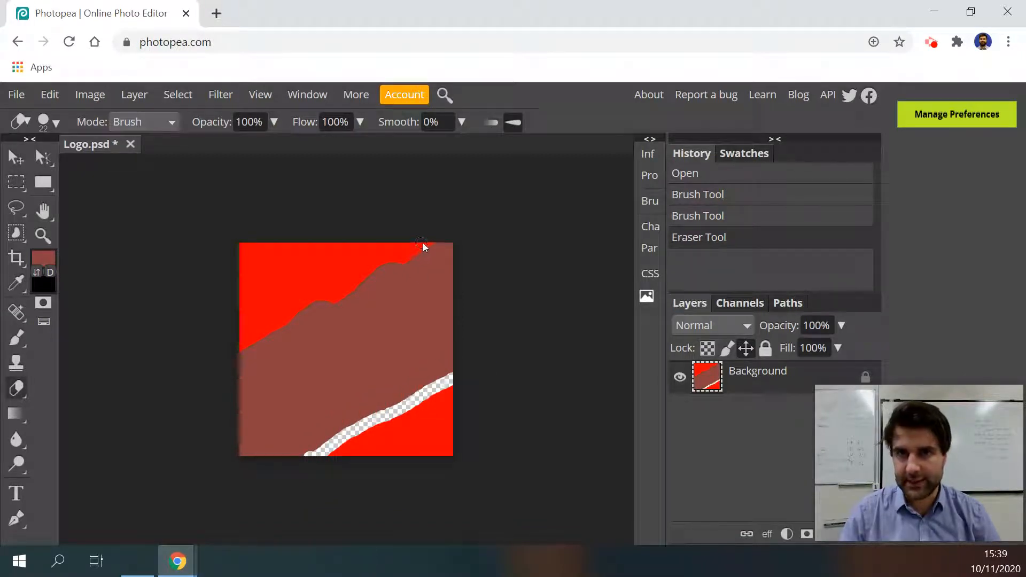
left_click_drag(426, 245, 401, 258)
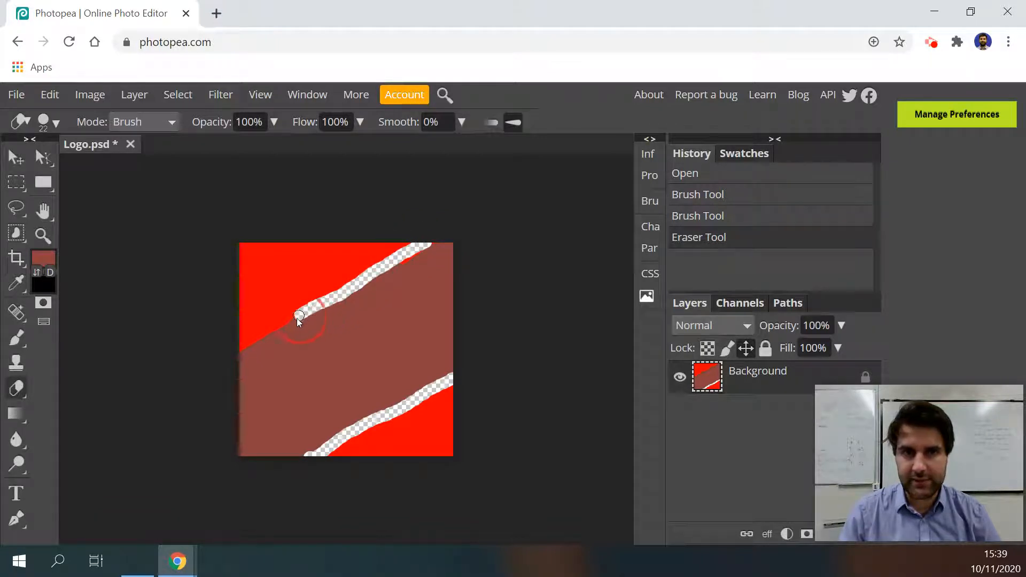
left_click_drag(254, 342, 226, 356)
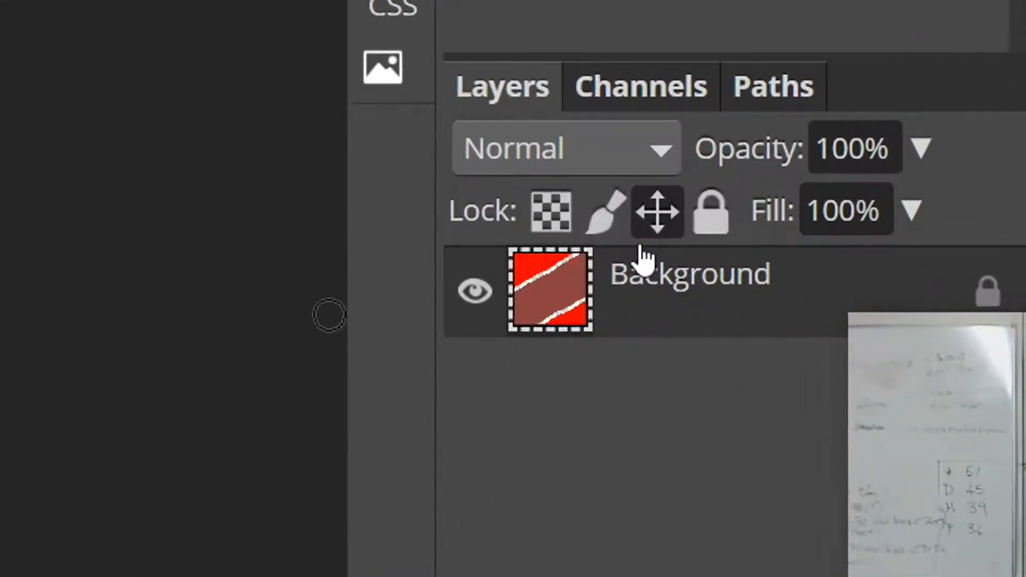
left_click(759, 378)
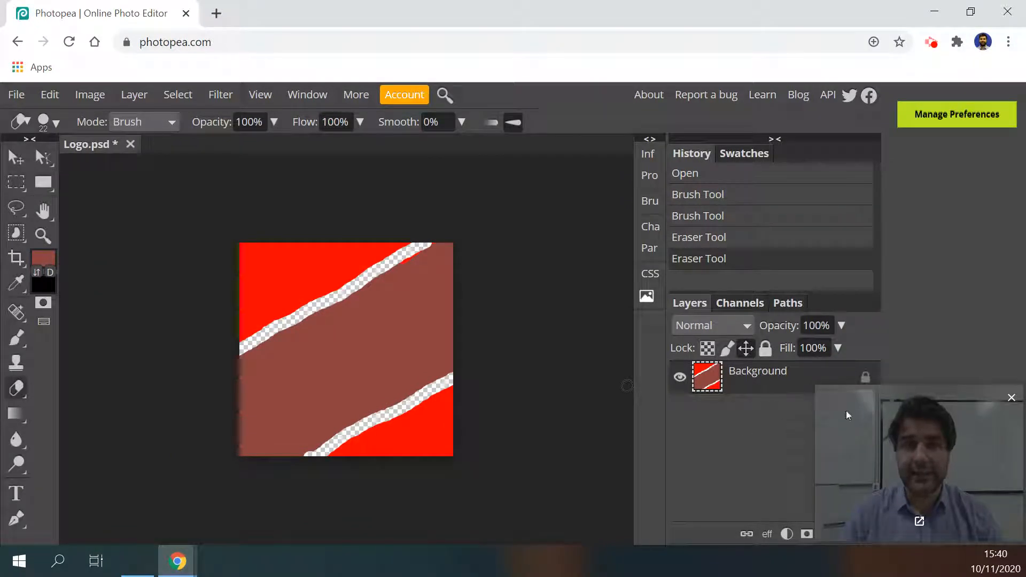
Add a new layer above the Background layer and make the Background the active layer again.
left_click_drag(884, 398, 886, 86)
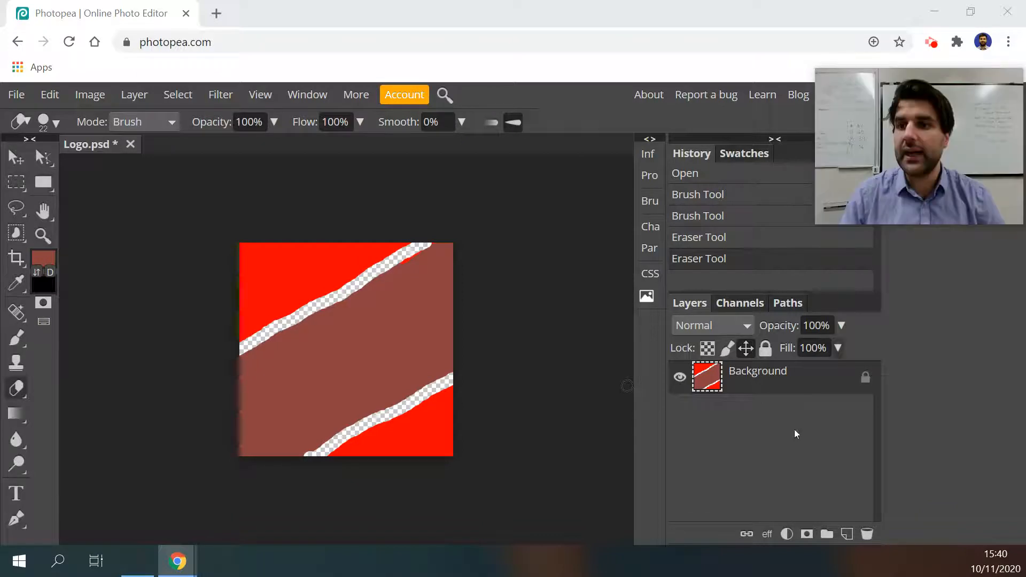
left_click(849, 536)
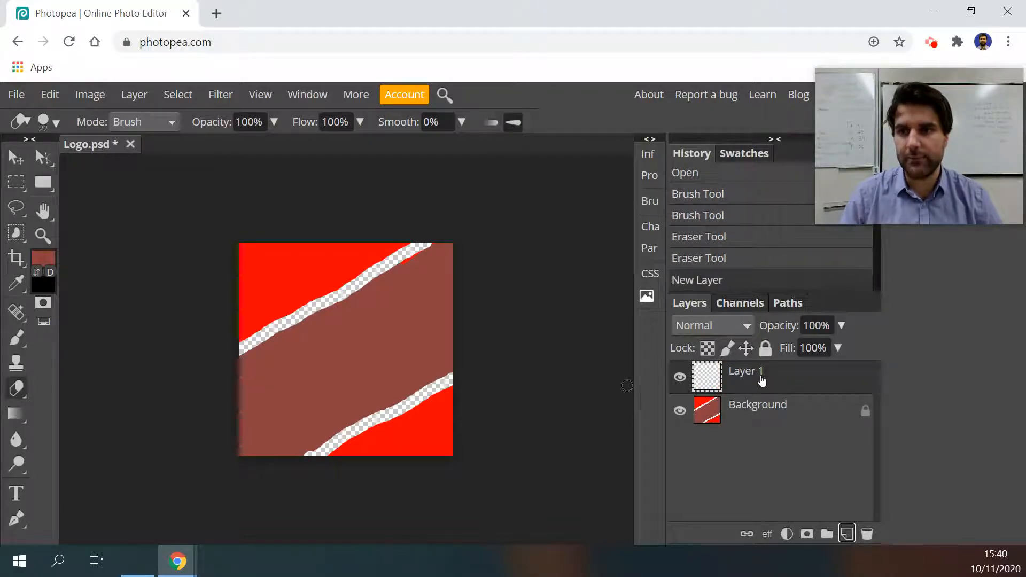
left_click(757, 416)
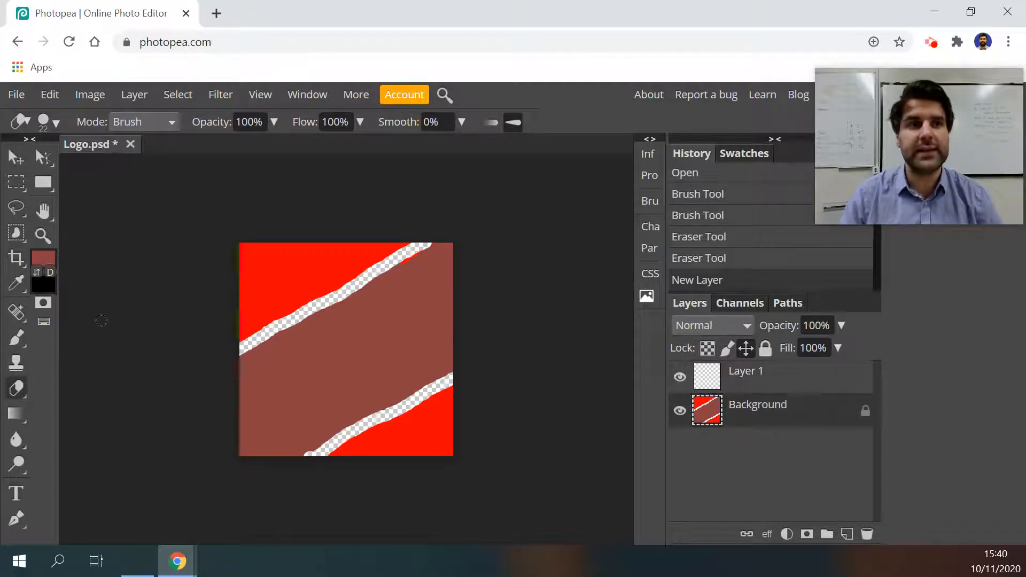
Set the foreground colour to bright red.
left_click(44, 258)
left_click_drag(242, 332, 386, 199)
left_click(433, 430)
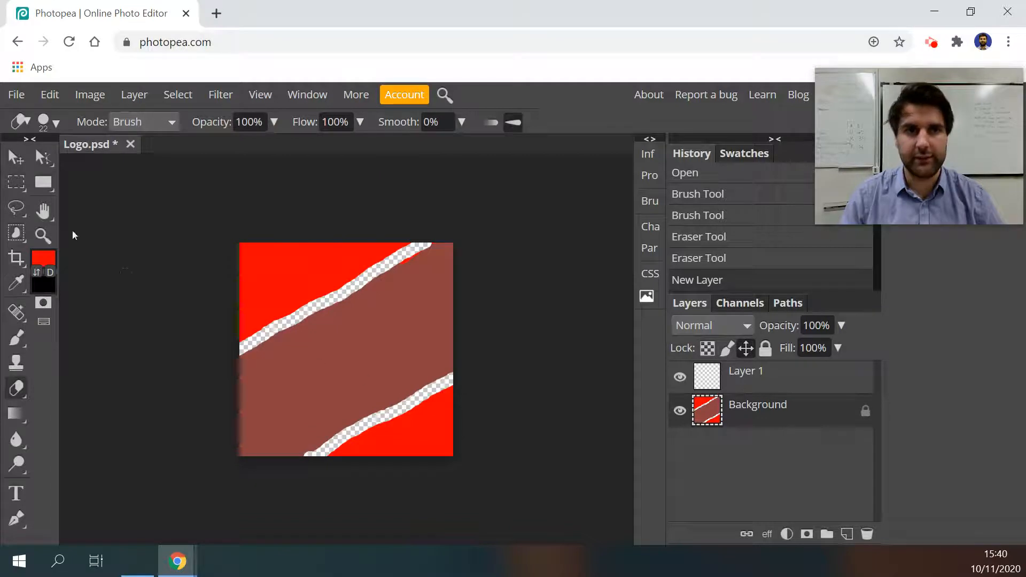
Enlarge the eraser to 1000 px and erase everything on the Background layer.
left_click(54, 121)
left_click_drag(94, 169, 314, 172)
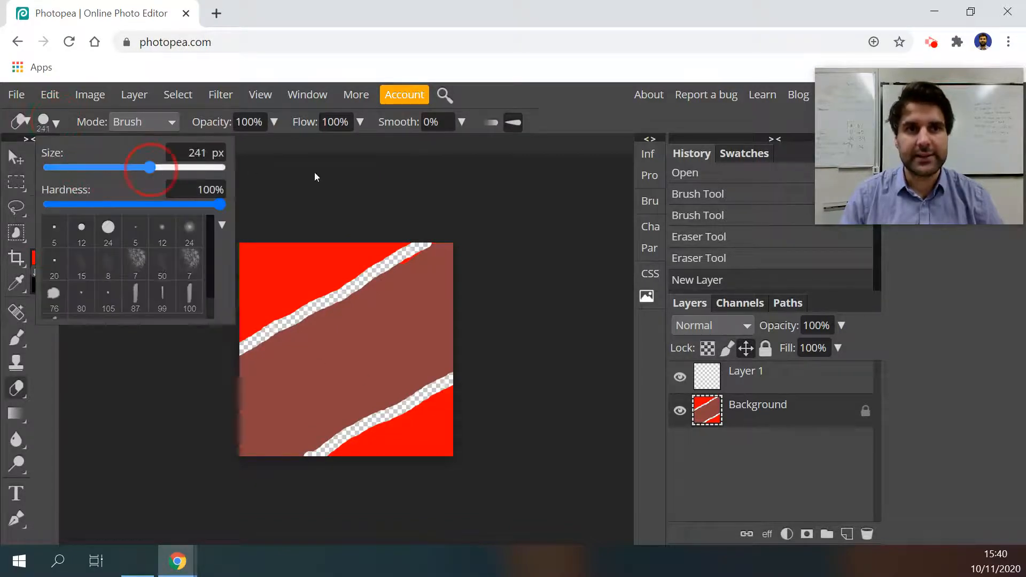
left_click(362, 345)
left_click(360, 326)
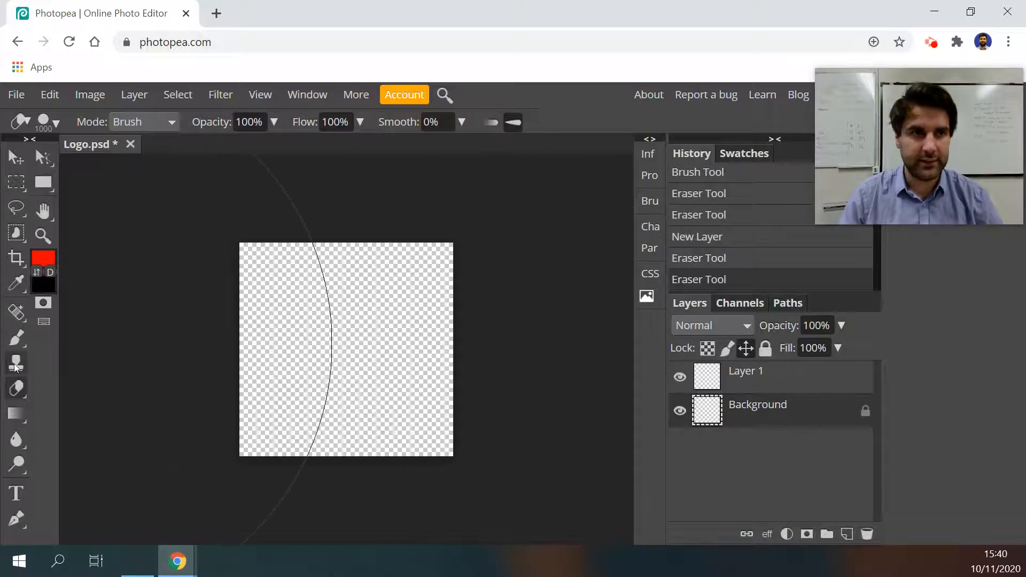
Set the Brush tool's size to 1000 px and fill the whole Background layer with red.
left_click(16, 342)
left_click(60, 124)
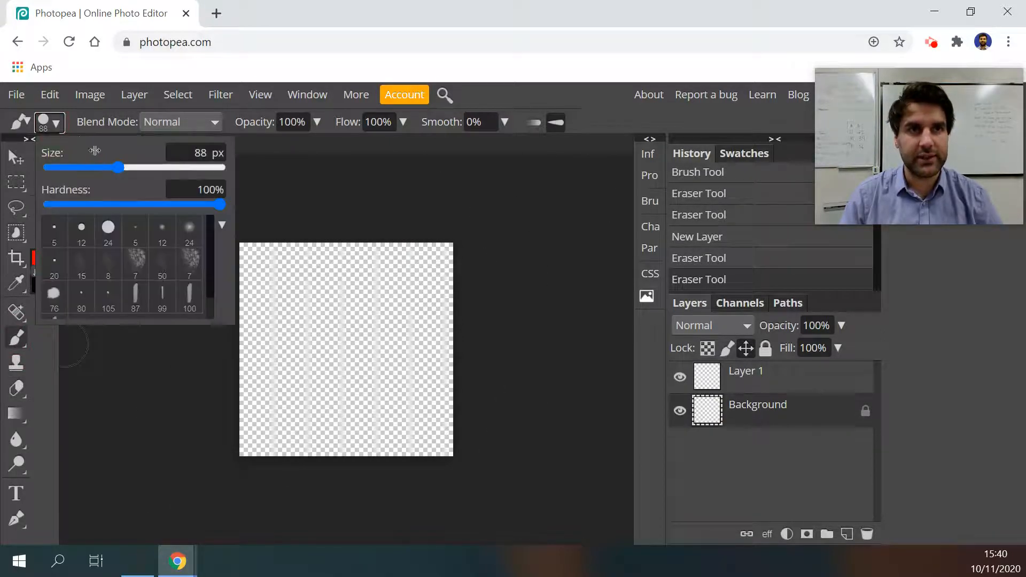
left_click_drag(120, 167, 258, 165)
left_click(371, 335)
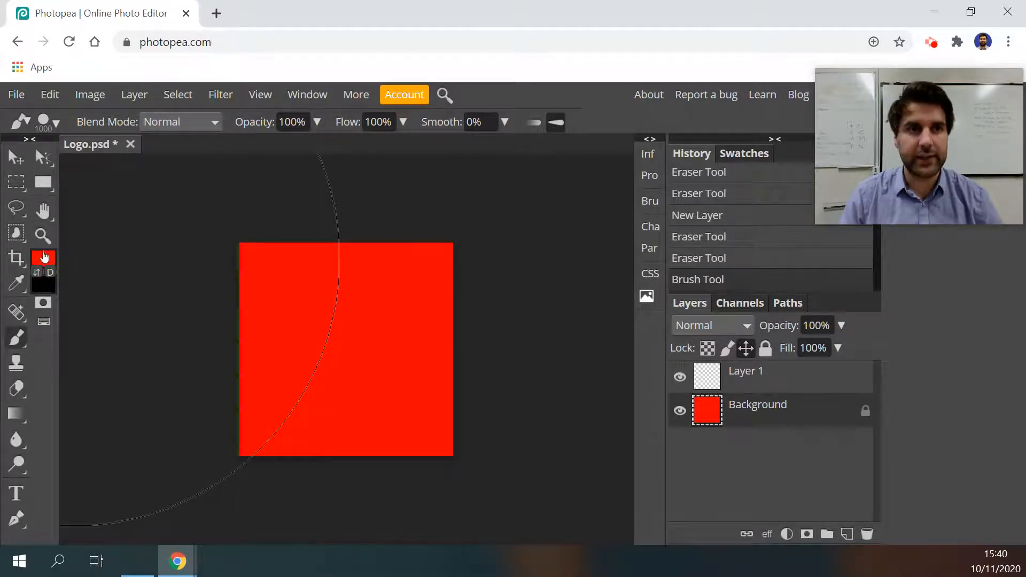
Reduce the brush size to 72 px and set the foreground colour to a brownish red, hex 8a4343.
left_click(56, 123)
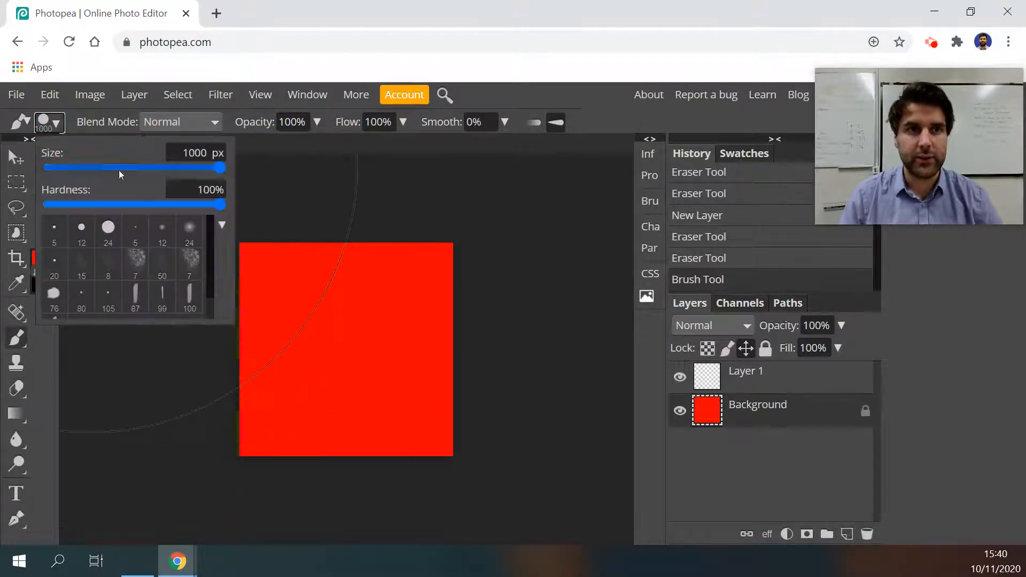
mouse_move(119, 170)
left_mouse_down()
mouse_move(169, 169)
mouse_move(113, 171)
left_mouse_up()
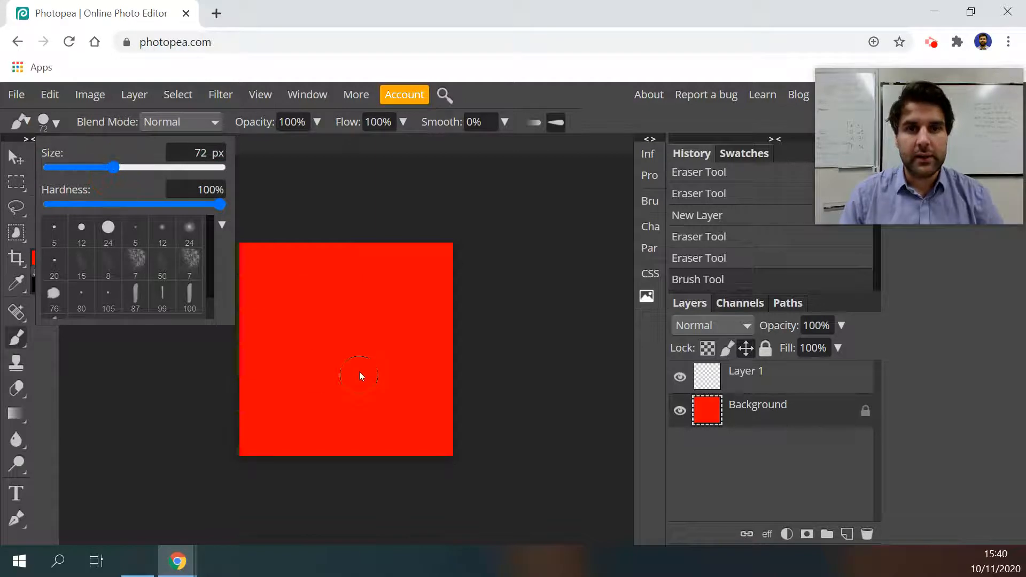
left_click(37, 354)
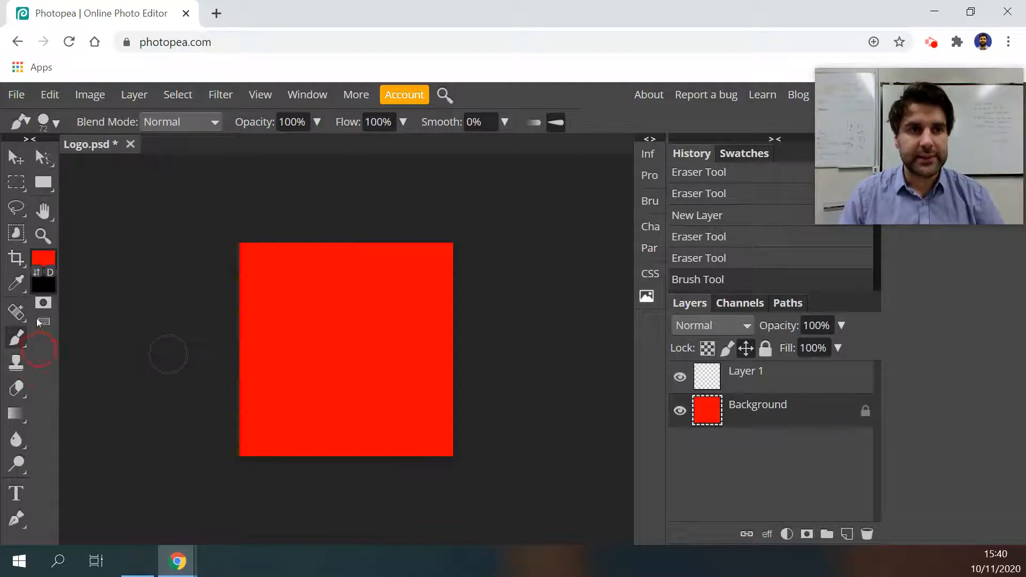
left_click(43, 258)
left_click(252, 322)
left_click(236, 329)
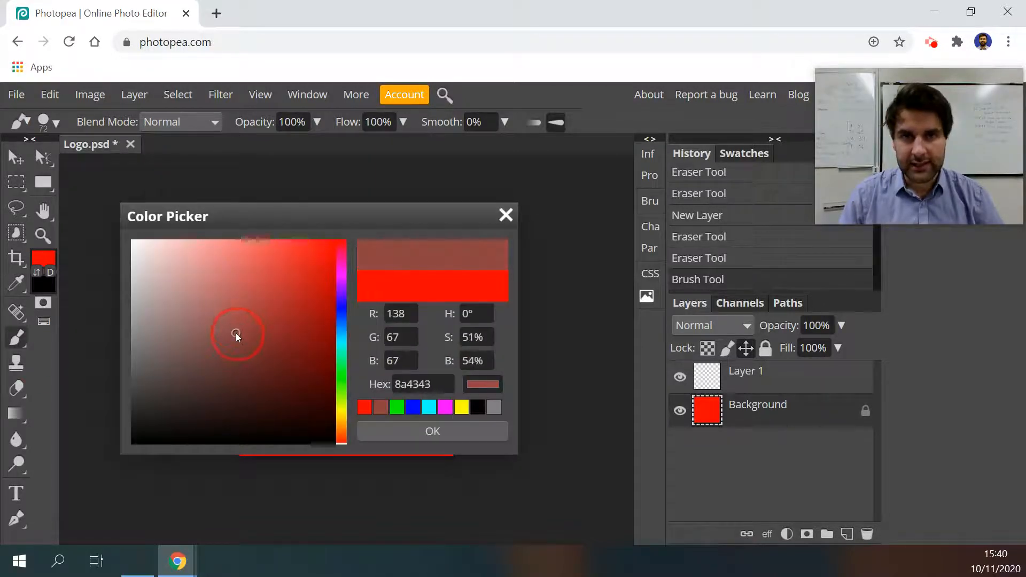
left_click(481, 437)
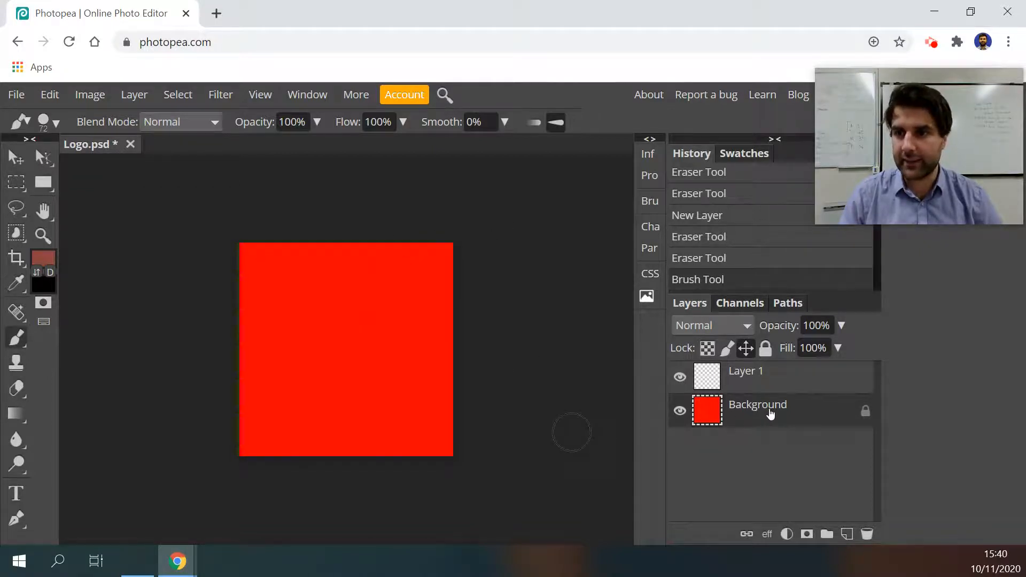
Rename Layer 1 as Stripe.
left_click(744, 383)
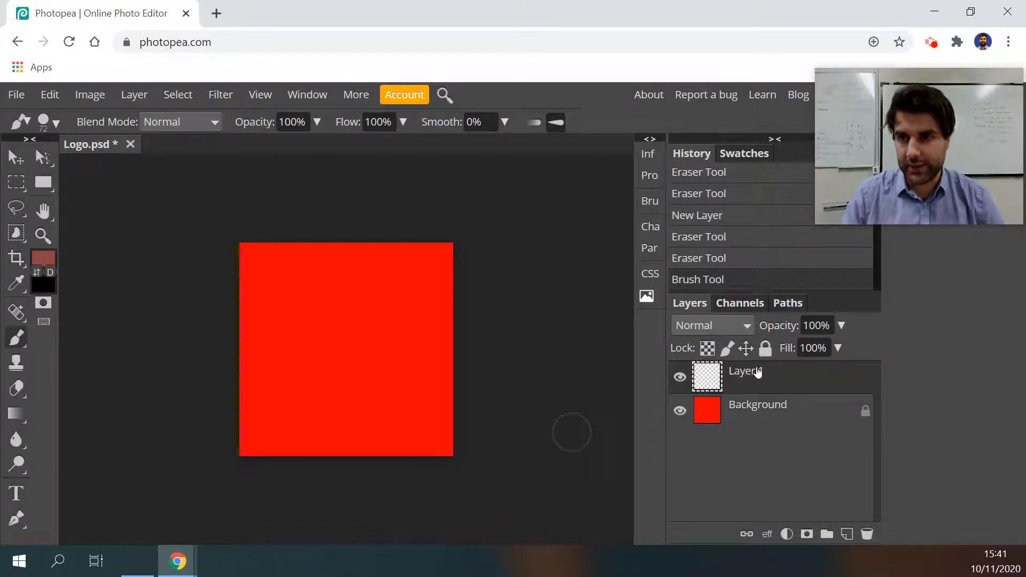
double_click(843, 381)
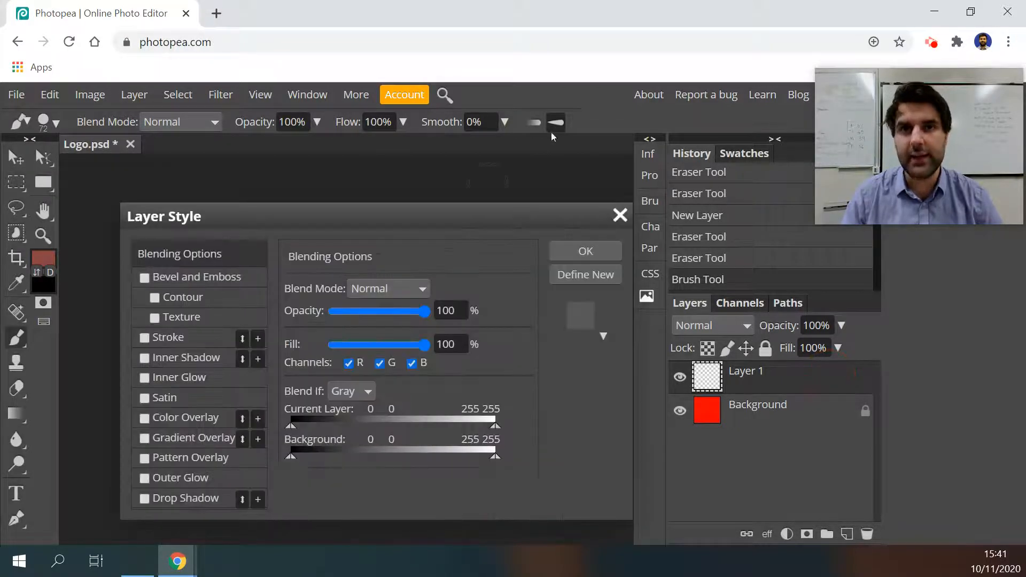
left_click(619, 216)
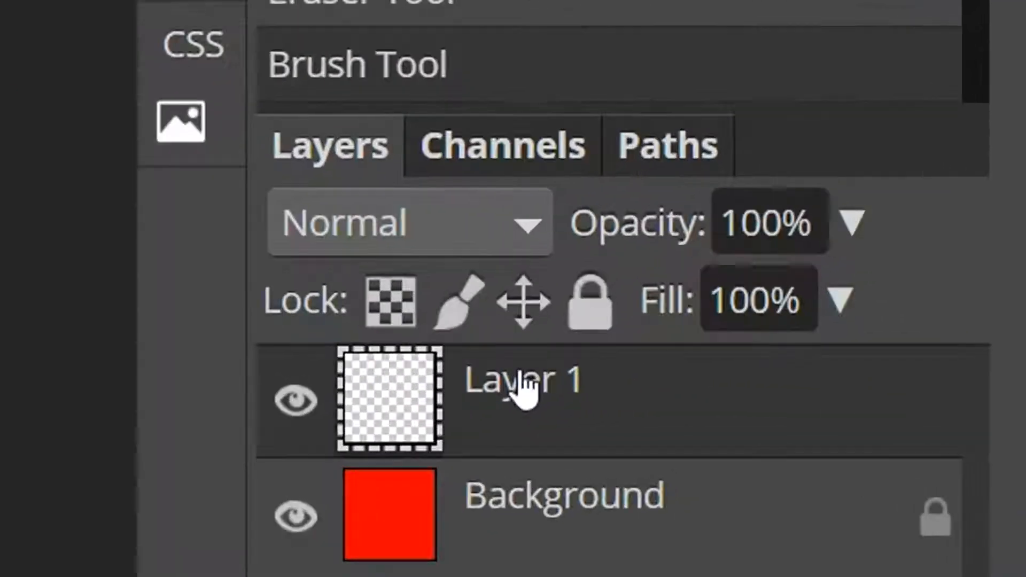
double_click(745, 372)
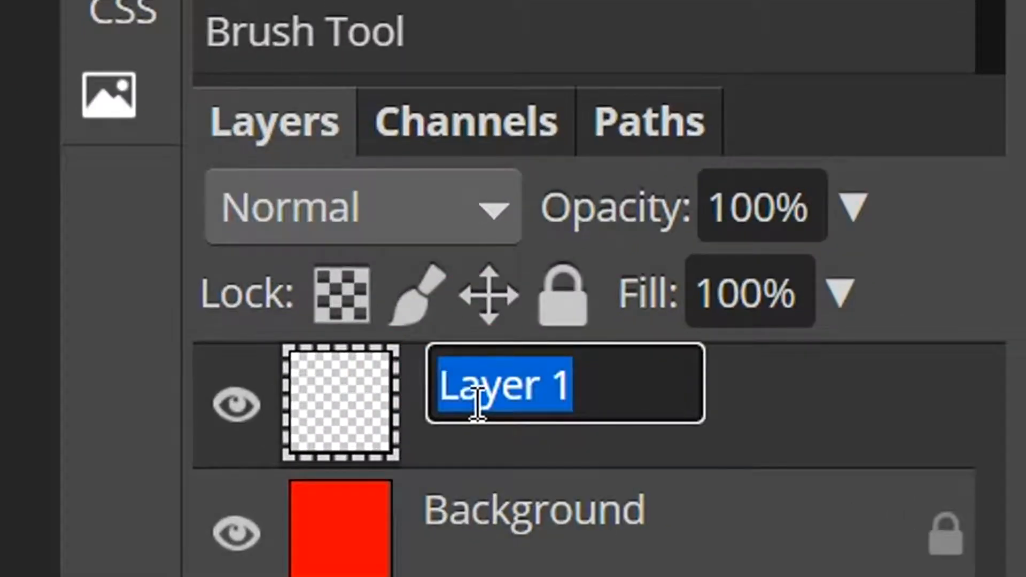
type("Stripe")
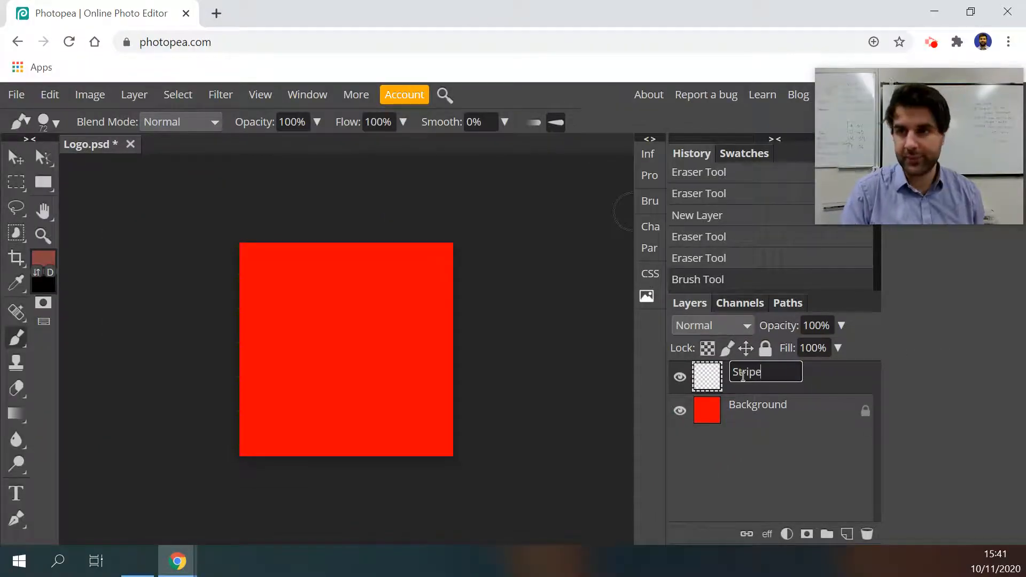
key("Return")
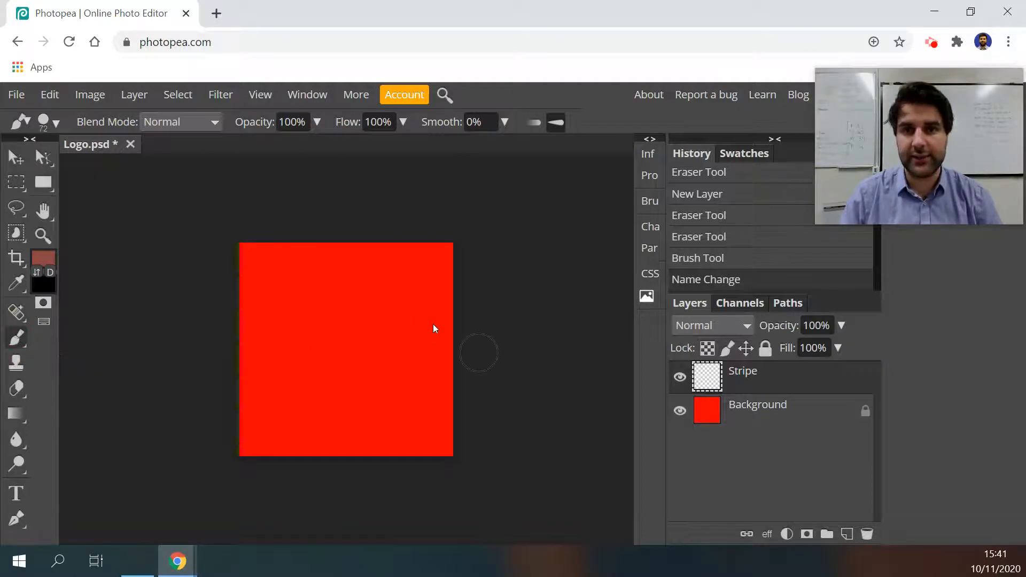
Paint a wide brownish-red diagonal stripe on the Stripe layer from the canvas's upper-right to lower-left corner, with a bulge along its lower edge.
left_click_drag(377, 354, 318, 410)
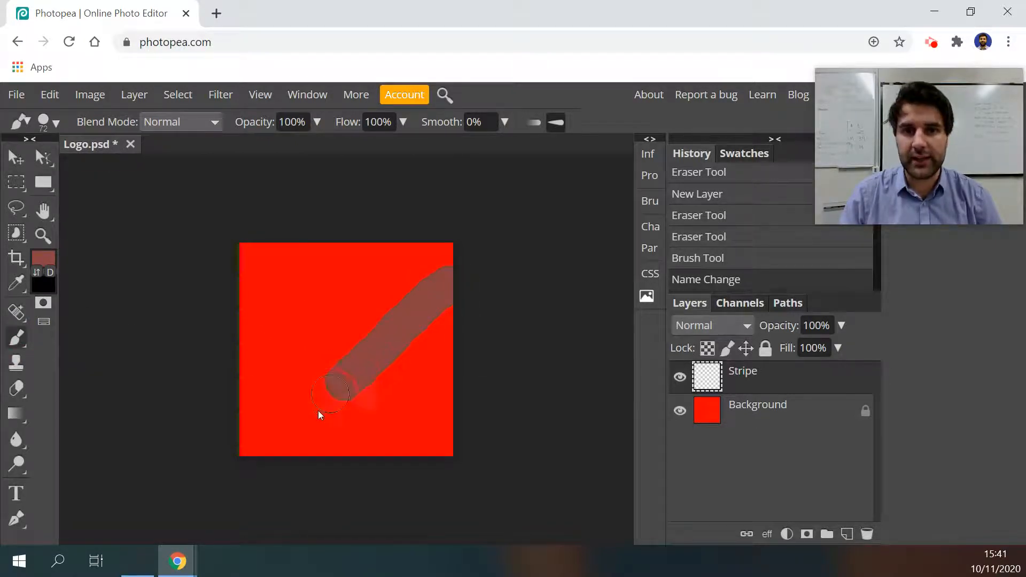
mouse_move(305, 357)
left_mouse_down()
mouse_move(377, 293)
mouse_move(485, 228)
left_mouse_up()
left_click_drag(372, 322, 258, 429)
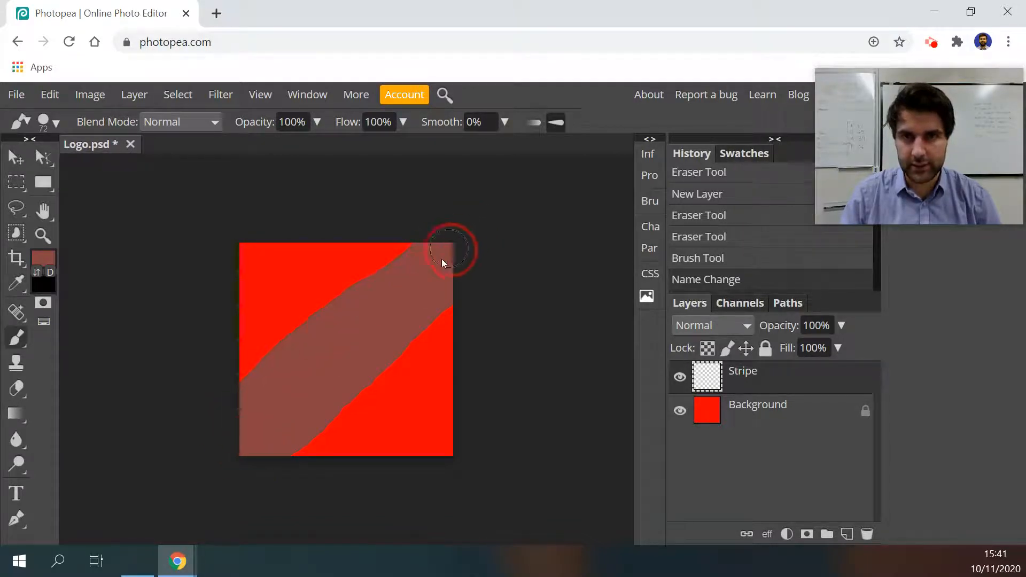
left_click_drag(335, 396, 320, 402)
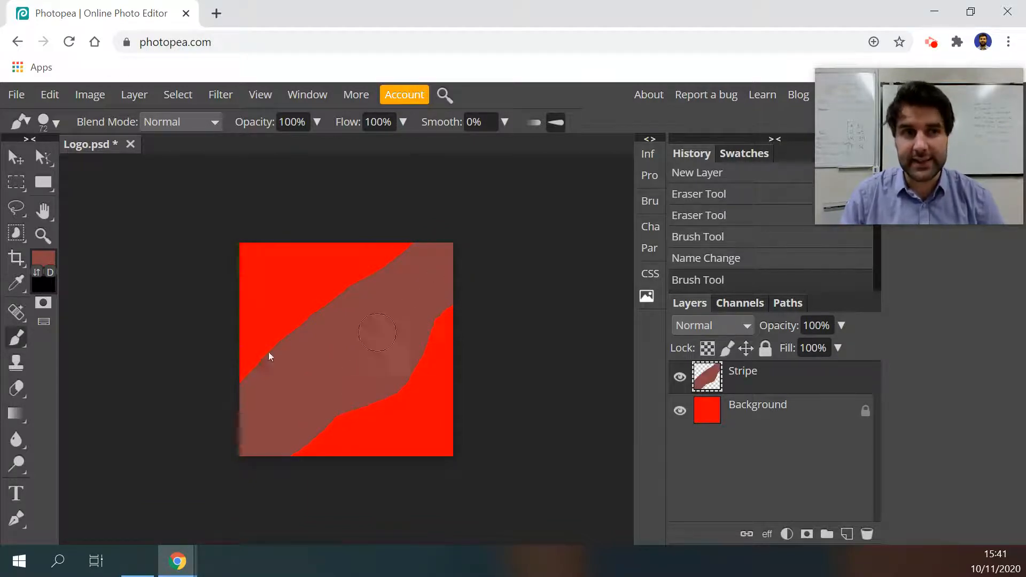
Switch to the Eraser with the Background layer active and set its size to 76 px.
left_click(16, 388)
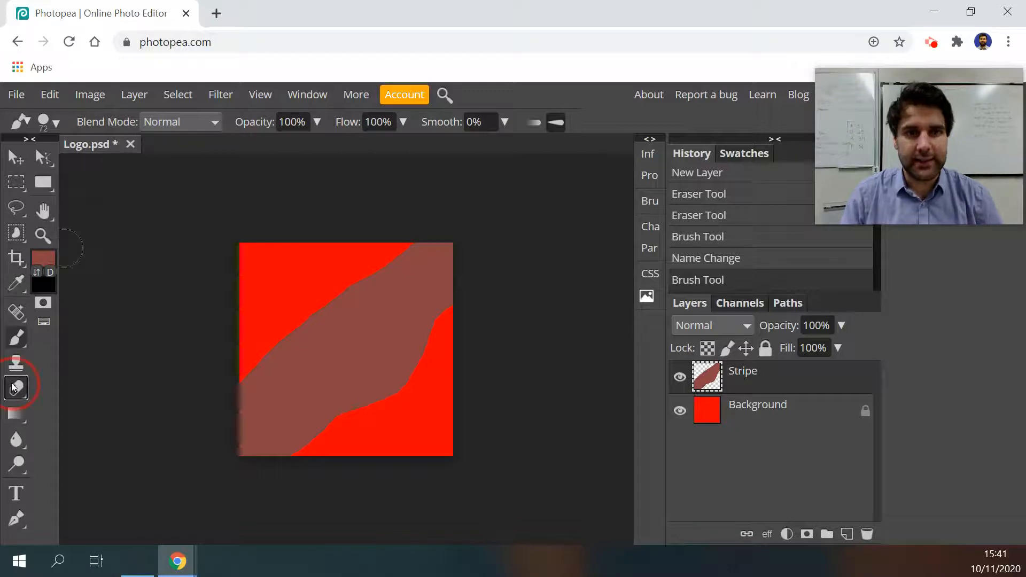
left_click(765, 411)
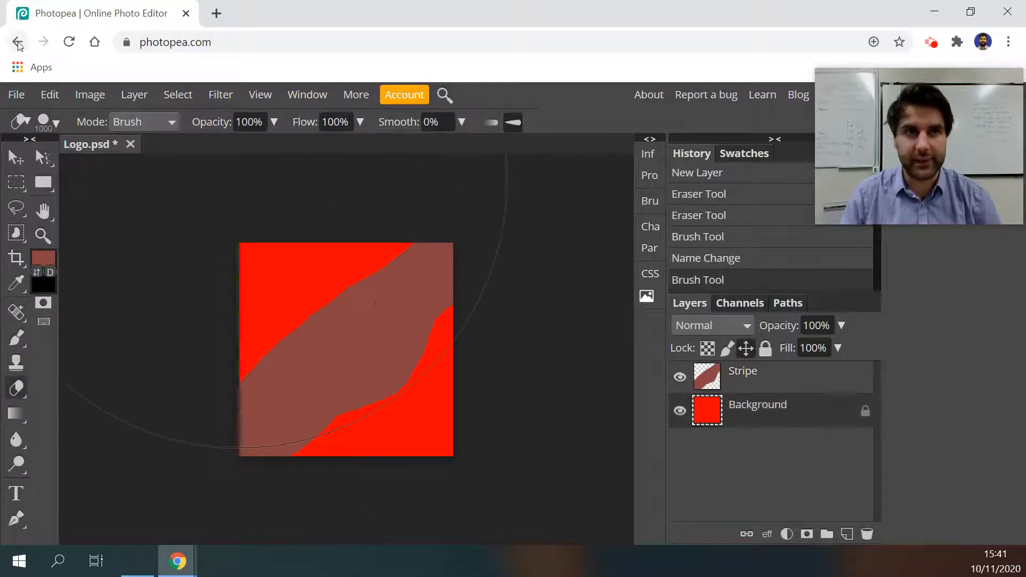
left_click(57, 123)
mouse_move(88, 171)
left_mouse_down()
mouse_move(75, 167)
mouse_move(114, 168)
left_mouse_up()
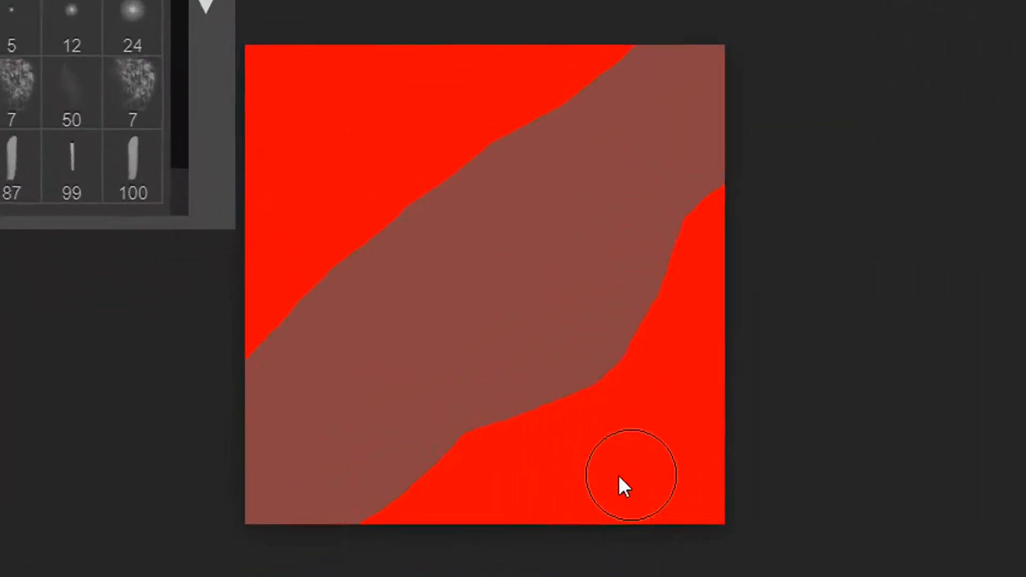
Try erasing the red area below the stripe on the Background layer.
mouse_move(408, 441)
left_mouse_down()
mouse_move(461, 437)
mouse_move(460, 400)
left_mouse_up()
mouse_move(758, 396)
left_mouse_down()
mouse_move(578, 502)
mouse_move(659, 295)
mouse_move(733, 235)
left_mouse_up()
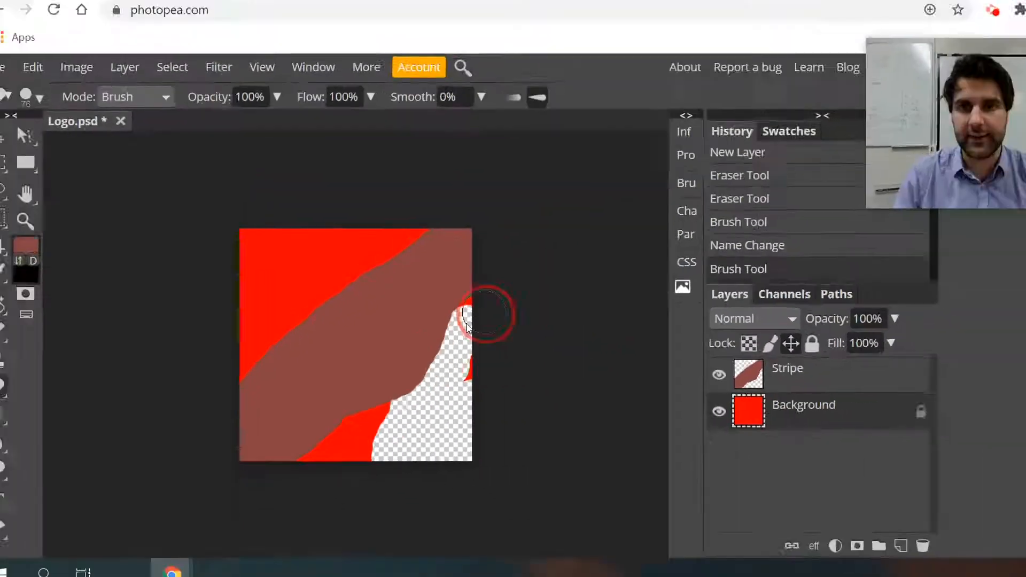
mouse_move(466, 323)
left_mouse_down()
mouse_move(426, 416)
mouse_move(363, 411)
mouse_move(362, 400)
mouse_move(313, 467)
mouse_move(374, 436)
left_mouse_up()
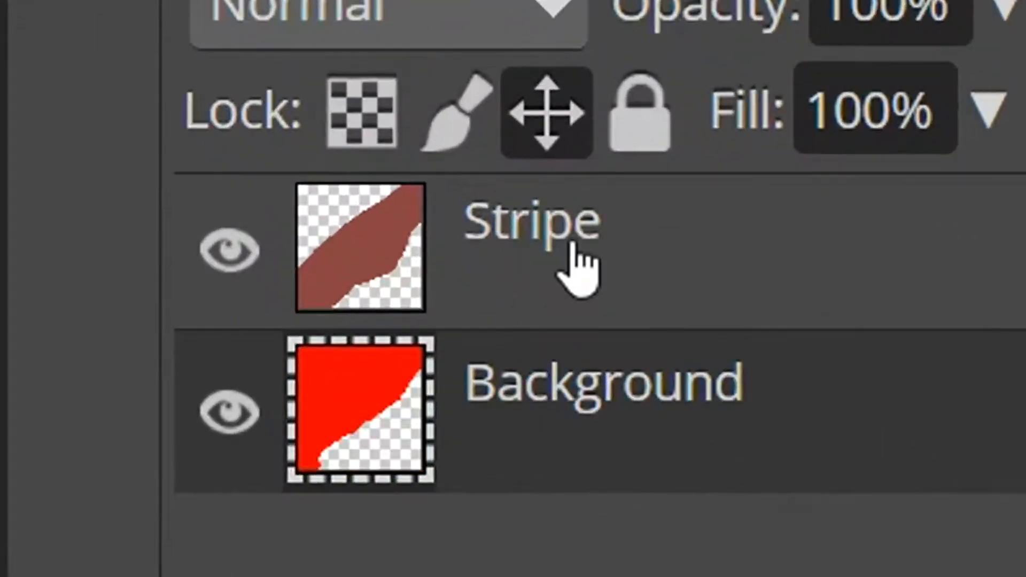
left_click(749, 376)
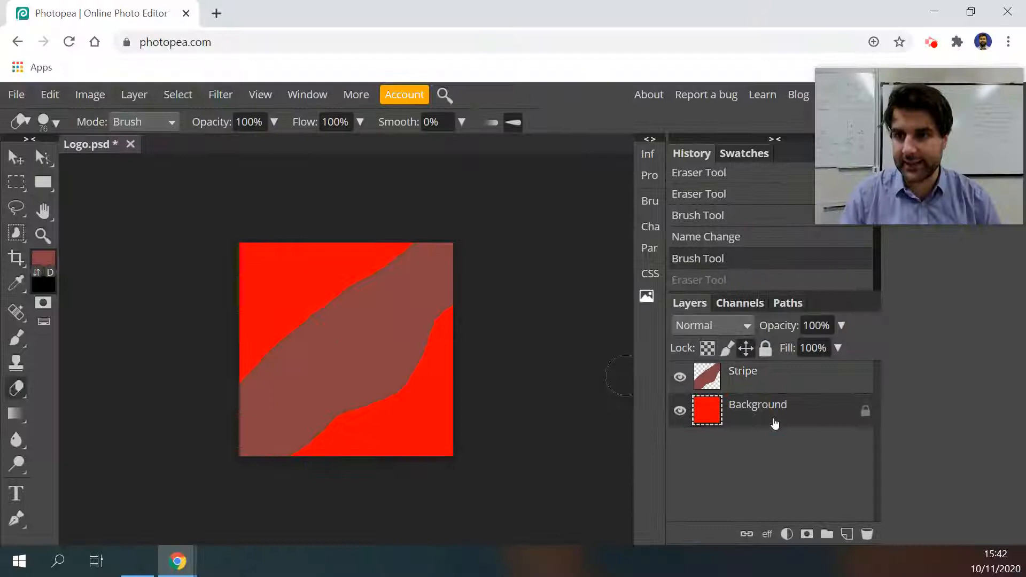
left_click(721, 419)
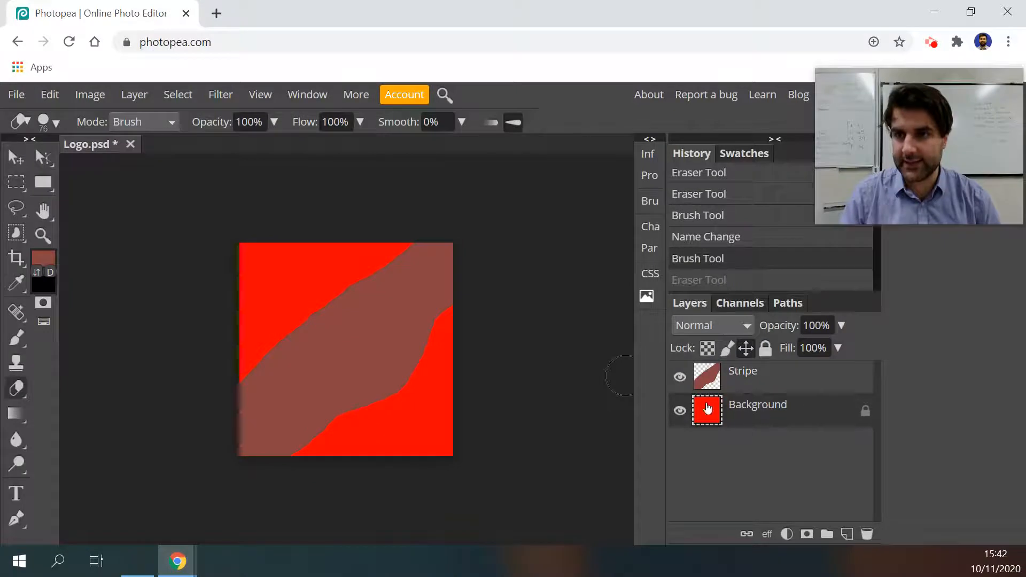
Erase the bulge along the stripe's lower edge on the Stripe layer.
left_click(742, 375)
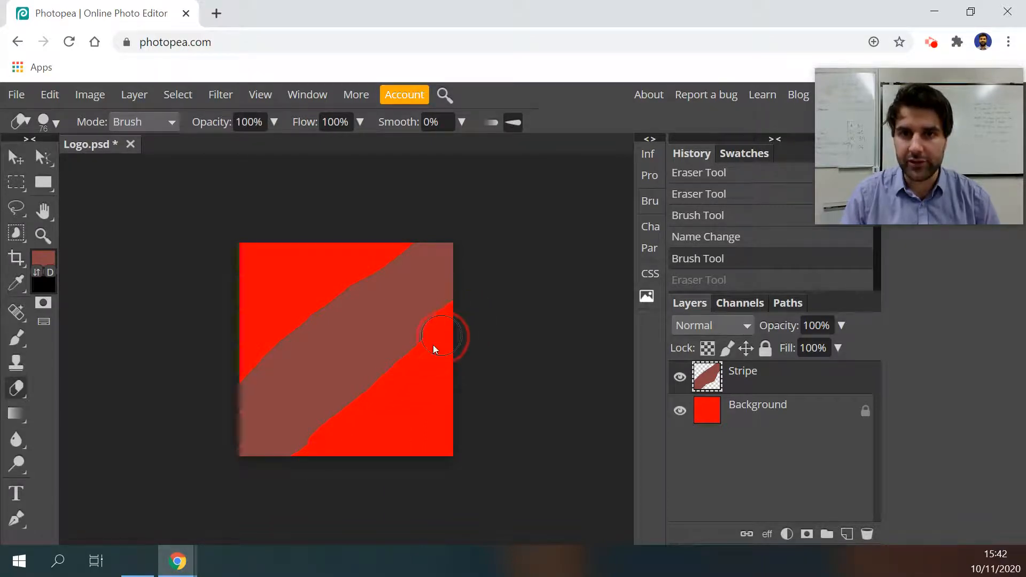
left_click_drag(309, 460, 386, 384)
left_click_drag(475, 312, 376, 313)
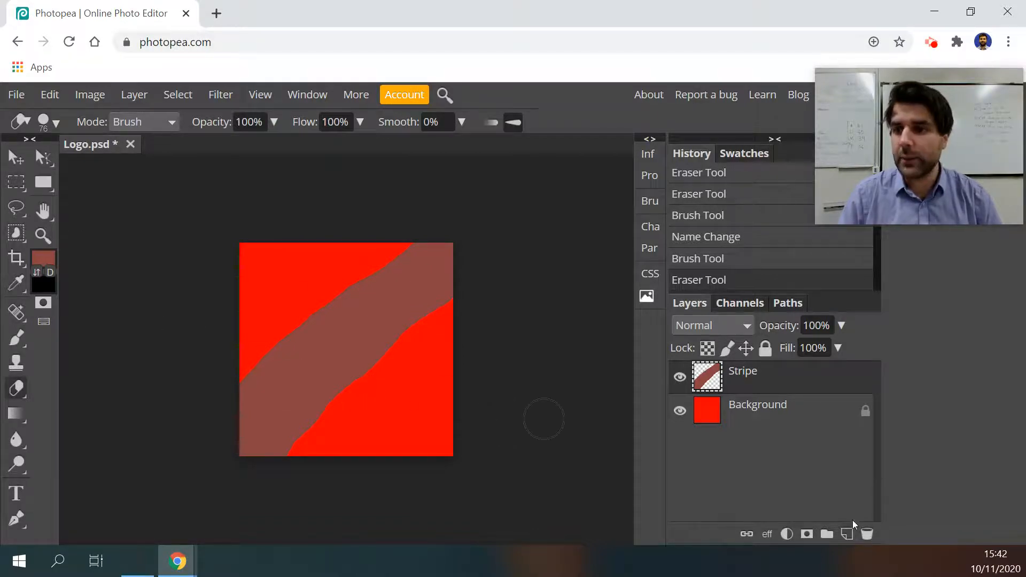
Add another new layer above the Stripe layer and name it Stripe 2.
left_click(845, 536)
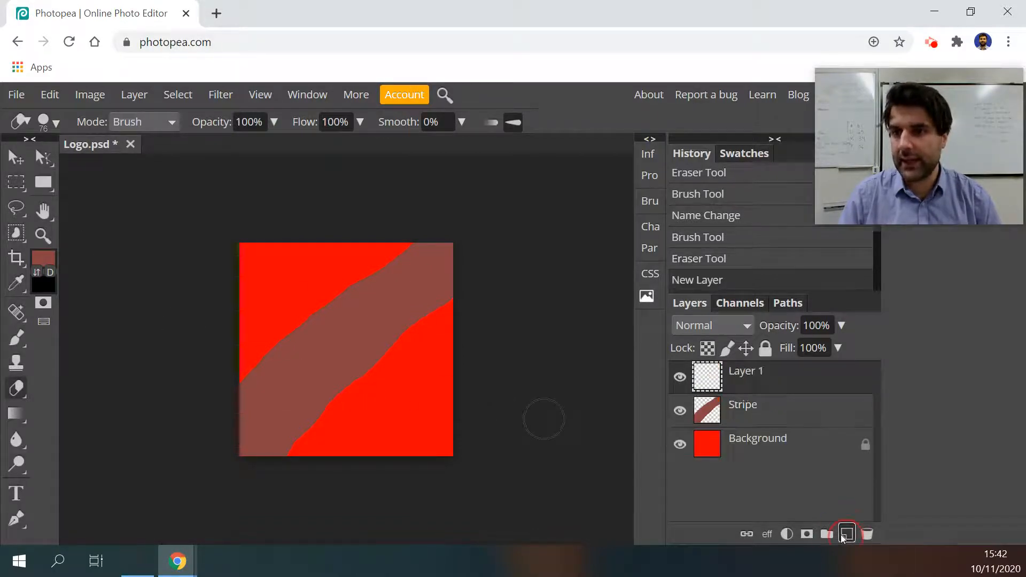
left_click(754, 371)
double_click(752, 371)
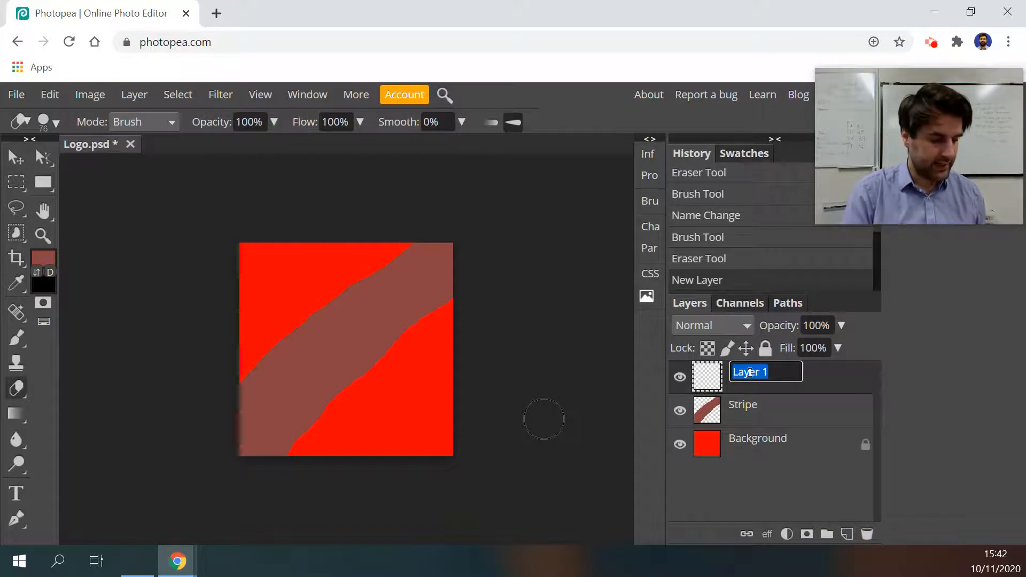
type("Stripe 2")
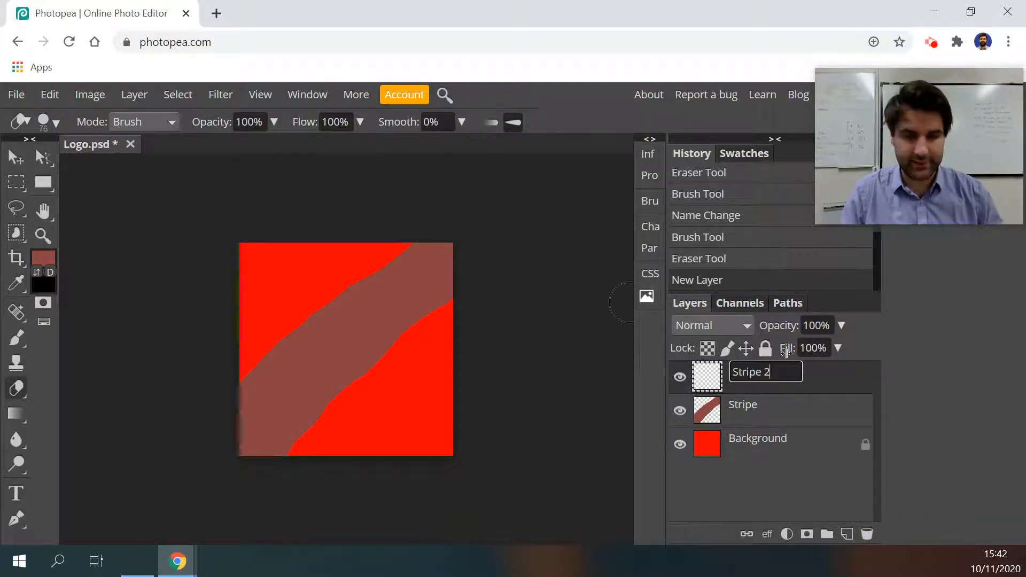
left_click(932, 401)
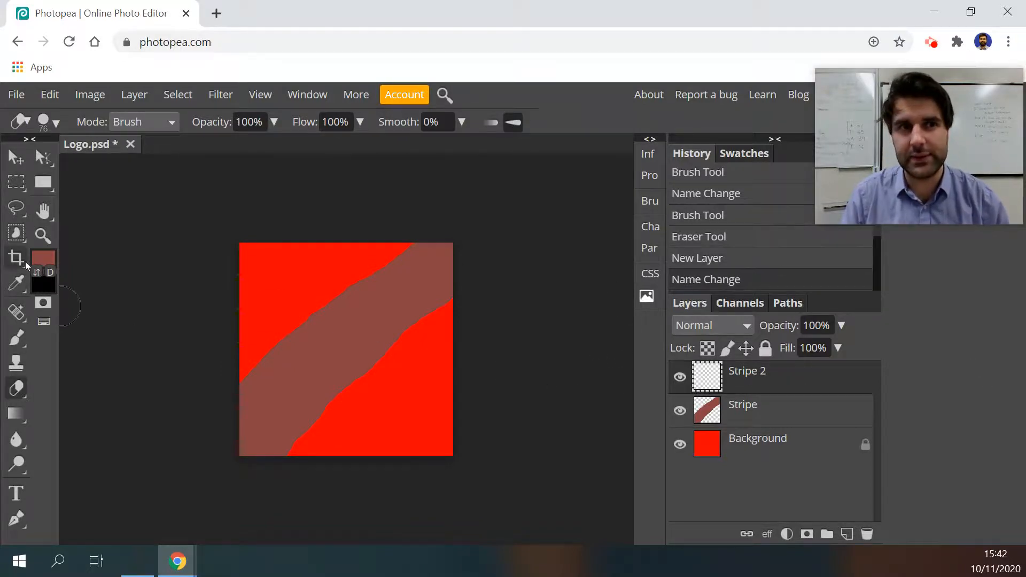
Set the foreground colour to a muted purple, hex 917cb5.
left_click(42, 259)
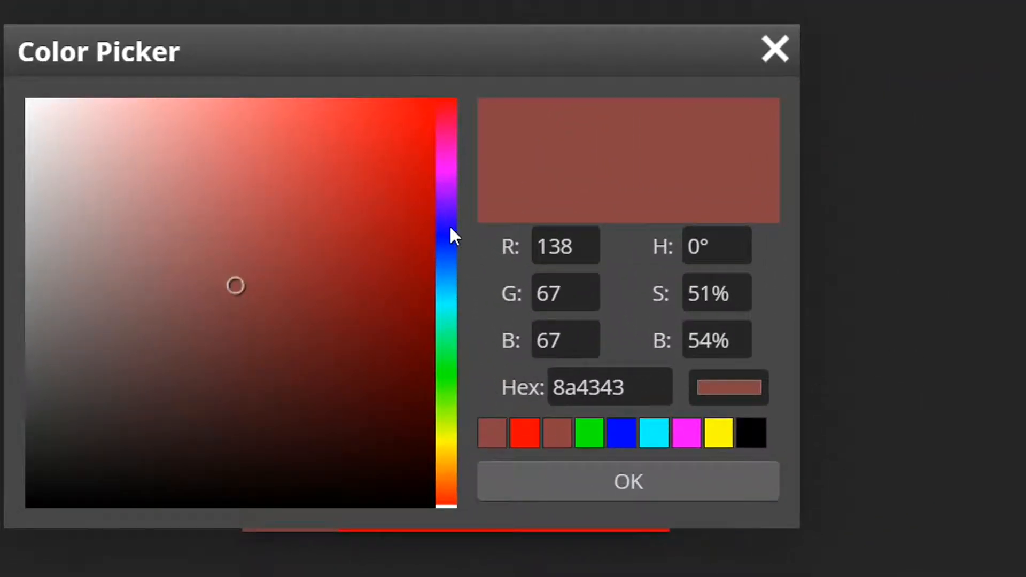
mouse_move(450, 229)
left_mouse_down()
mouse_move(442, 271)
mouse_move(449, 153)
mouse_move(438, 501)
mouse_move(447, 209)
left_mouse_up()
mouse_move(239, 274)
left_mouse_down()
mouse_move(245, 281)
mouse_move(250, 219)
mouse_move(310, 216)
mouse_move(155, 218)
left_mouse_up()
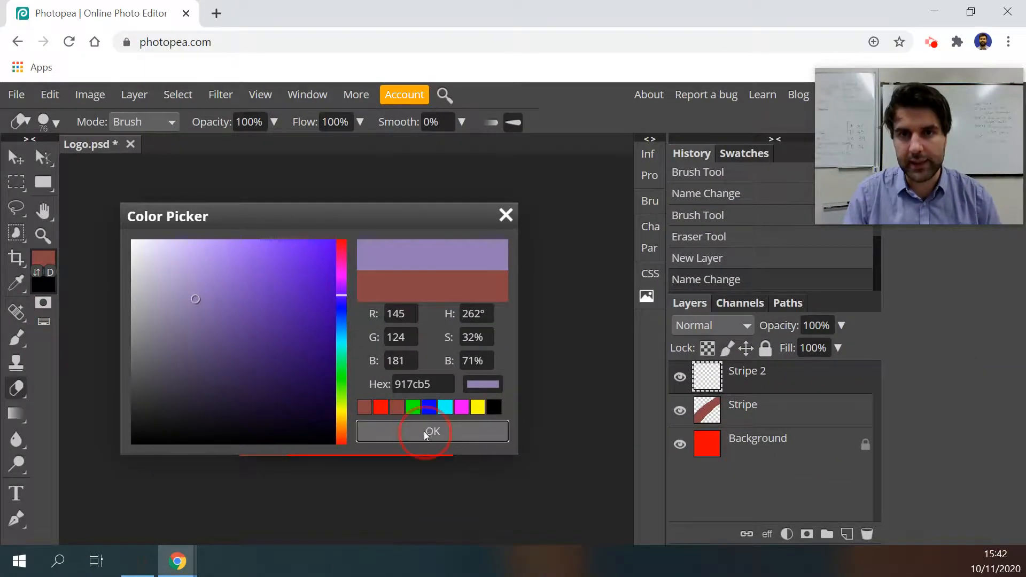
left_click(425, 429)
Paint a purple diagonal stripe with the Brush from the upper-left to the lower-right corner of the canvas on the Stripe 2 layer.
left_click(47, 156)
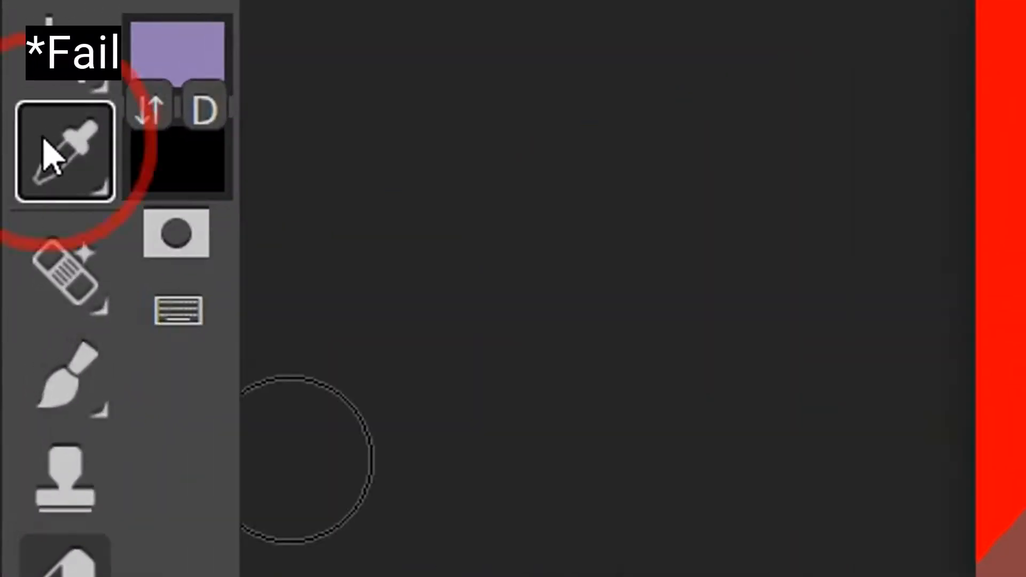
left_click(67, 374)
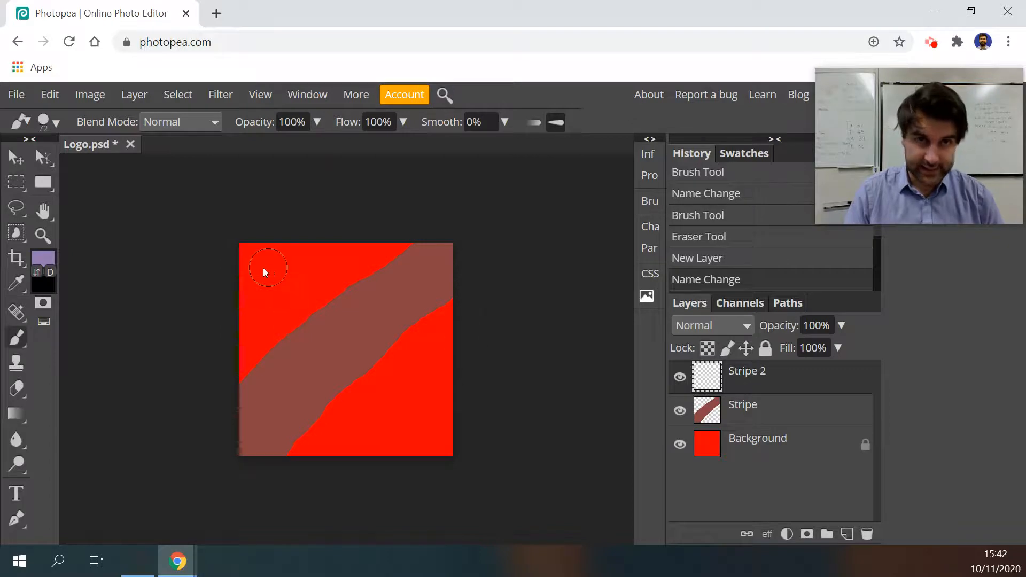
mouse_move(241, 254)
left_mouse_down()
mouse_move(318, 338)
mouse_move(487, 489)
left_mouse_up()
mouse_move(404, 368)
left_mouse_down()
mouse_move(330, 314)
mouse_move(245, 202)
left_mouse_up()
mouse_move(267, 278)
left_mouse_down()
mouse_move(384, 376)
mouse_move(454, 470)
mouse_move(470, 474)
left_mouse_up()
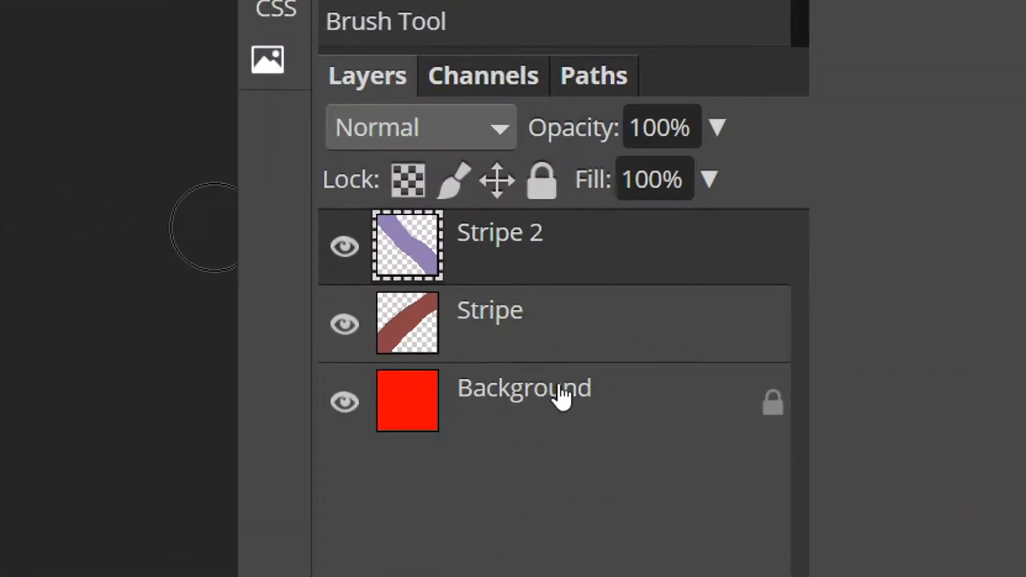
Narrow the purple stripe by erasing along both of its edges with the Eraser on the Stripe 2 layer.
left_click(540, 332)
left_click(598, 423)
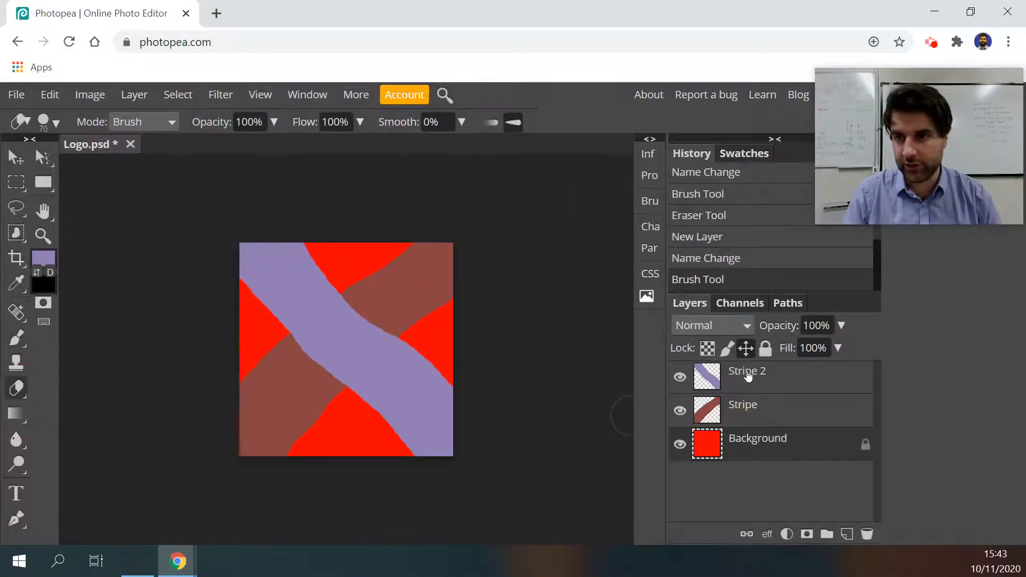
left_click(748, 376)
left_click(396, 447)
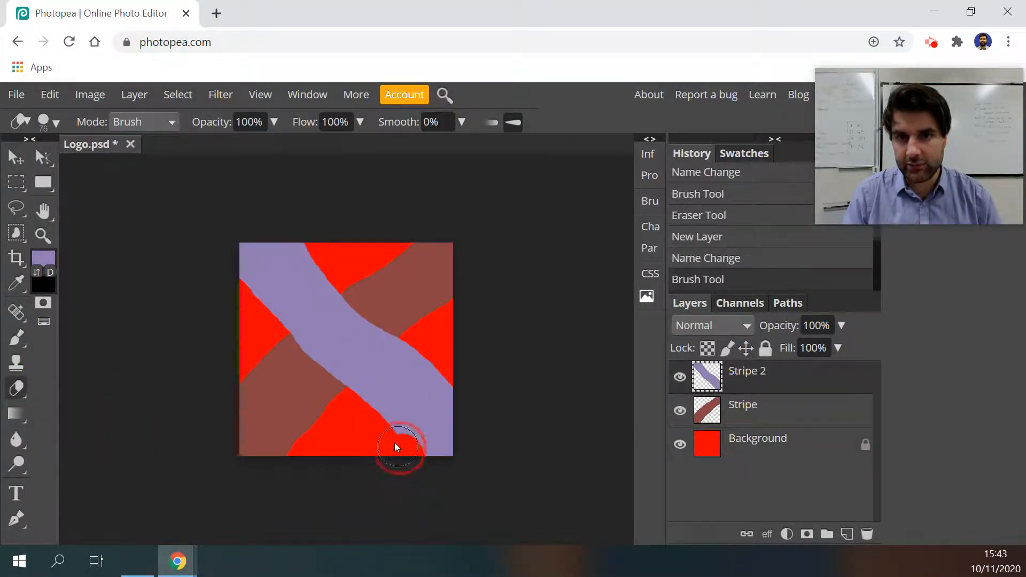
left_click_drag(366, 406, 215, 266)
mouse_move(392, 321)
left_mouse_down()
mouse_move(448, 373)
mouse_move(489, 434)
mouse_move(476, 477)
left_mouse_up()
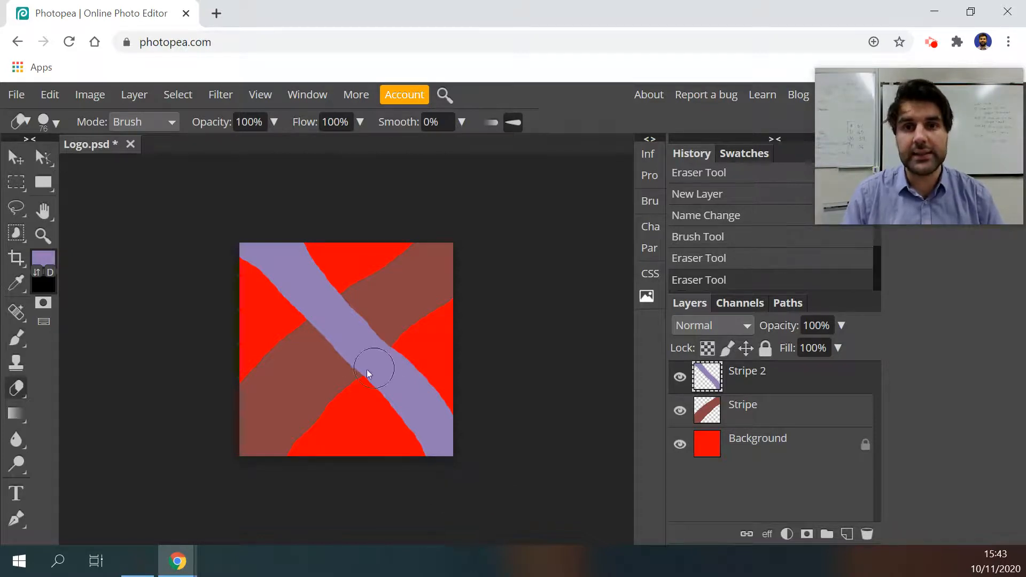
Thin the brown stripe by erasing along its lower and upper edges on the Stripe layer.
left_click(731, 419)
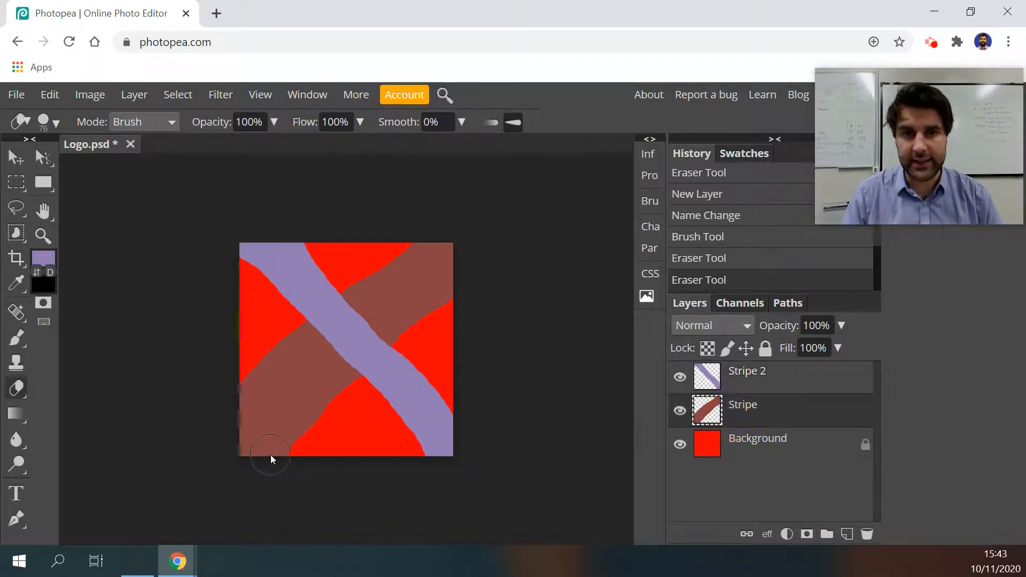
mouse_move(284, 460)
left_mouse_down()
mouse_move(331, 402)
mouse_move(471, 282)
left_mouse_up()
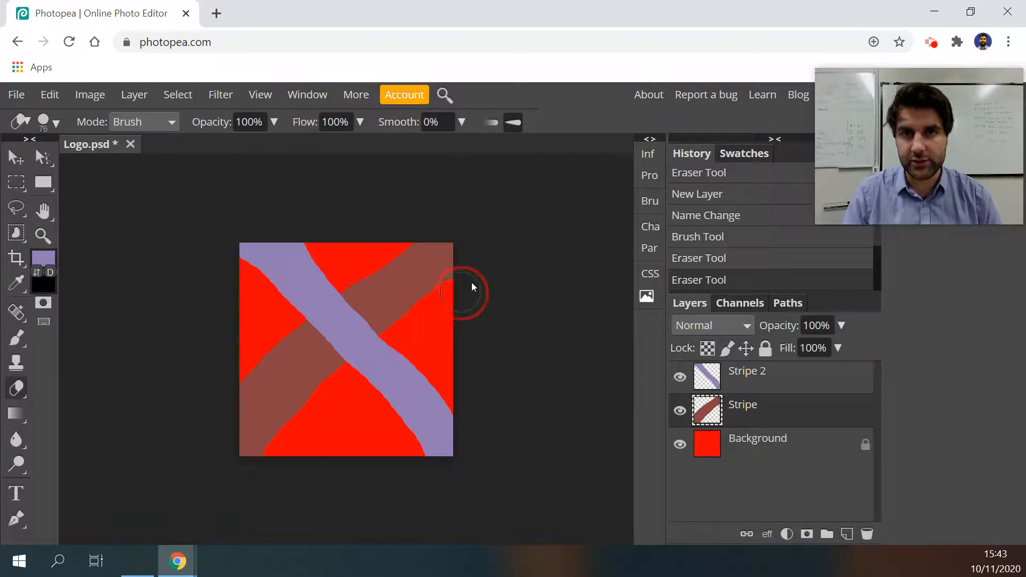
mouse_move(416, 231)
left_mouse_down()
mouse_move(243, 384)
mouse_move(206, 442)
mouse_move(263, 378)
left_mouse_up()
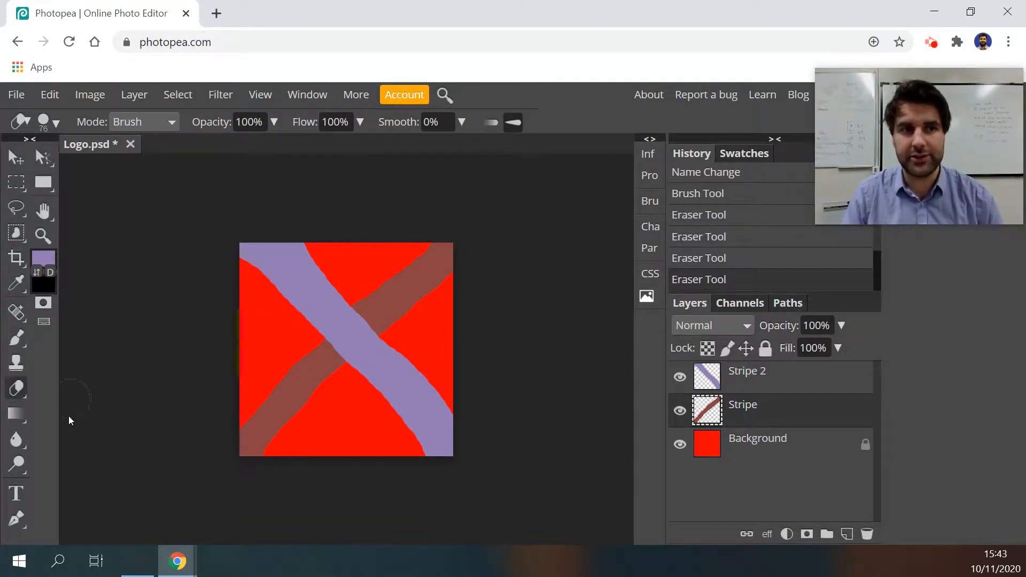
left_click(15, 340)
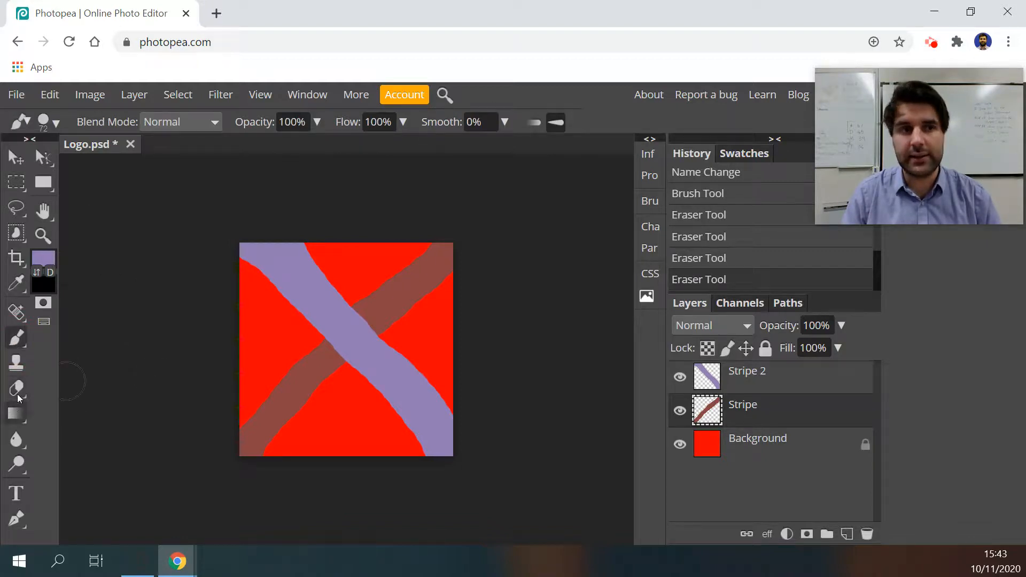
left_click(17, 389)
left_click(16, 339)
left_click(17, 390)
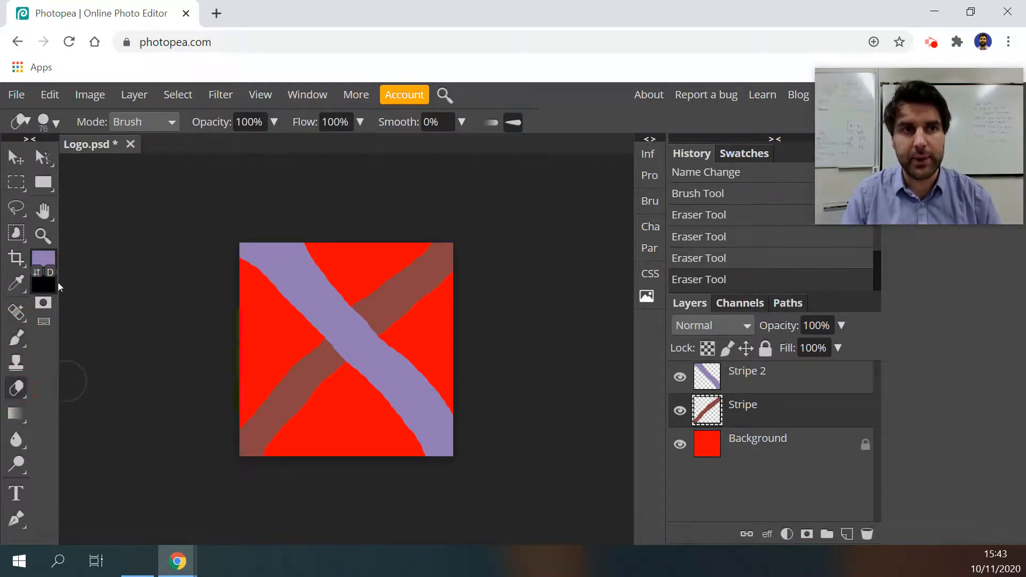
Increase the Eraser size to 163 px.
left_click(48, 122)
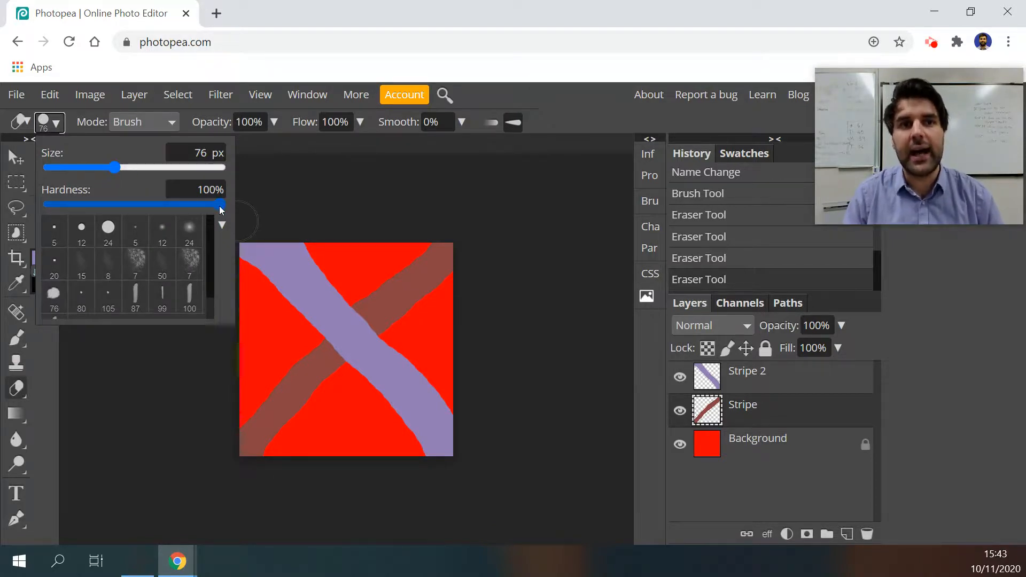
mouse_move(124, 170)
left_mouse_down()
mouse_move(118, 164)
mouse_move(144, 168)
left_mouse_up()
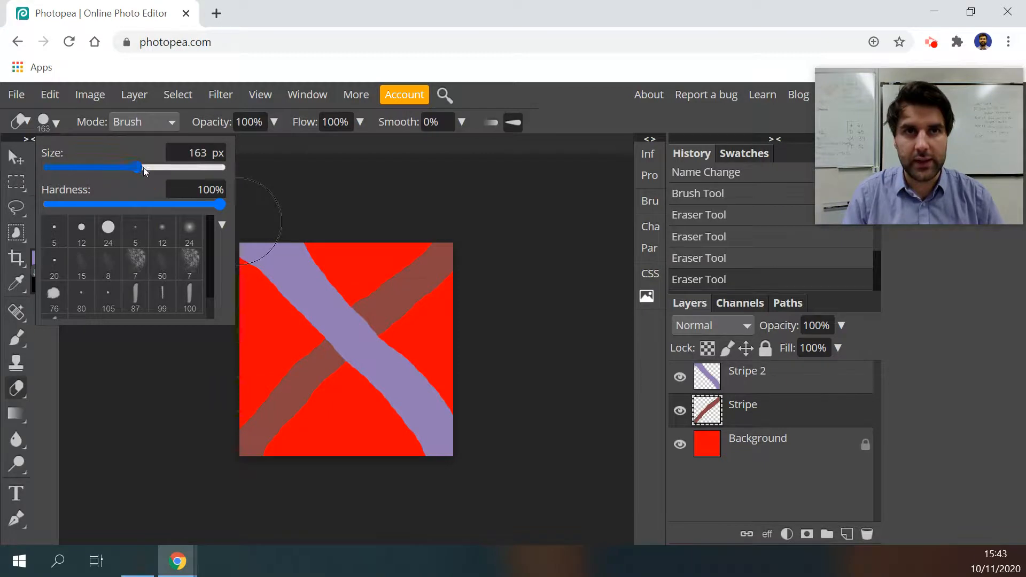
left_click(354, 297)
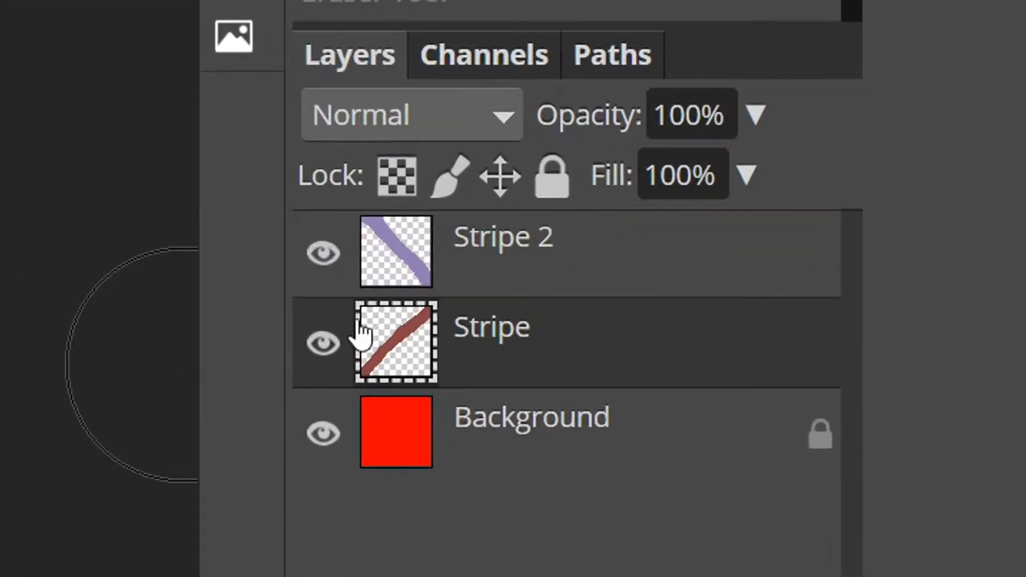
Hide the Stripe and Stripe 2 layers and make the Background layer active.
left_click(322, 253)
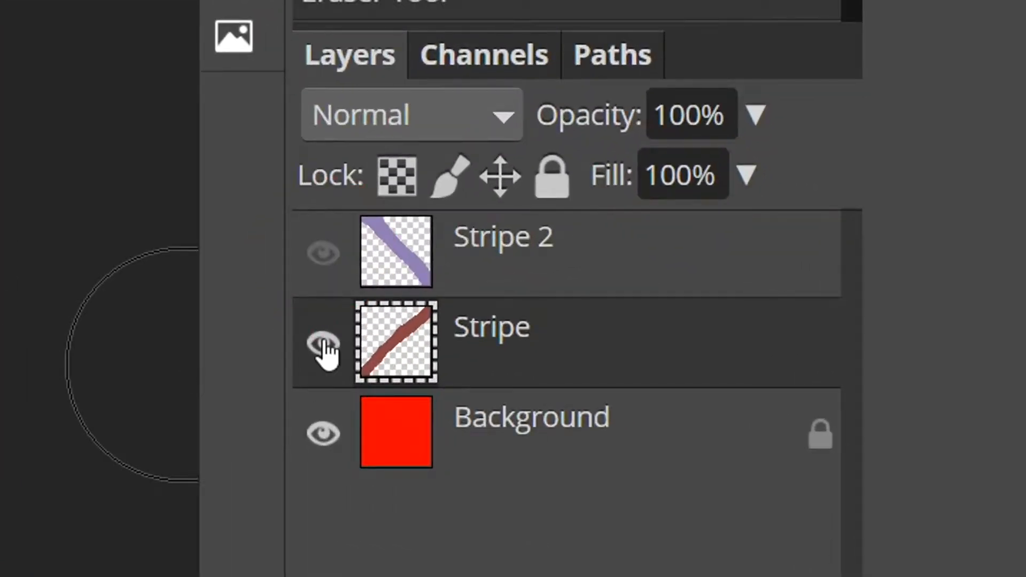
left_click(323, 344)
left_click(569, 433)
left_click(326, 342)
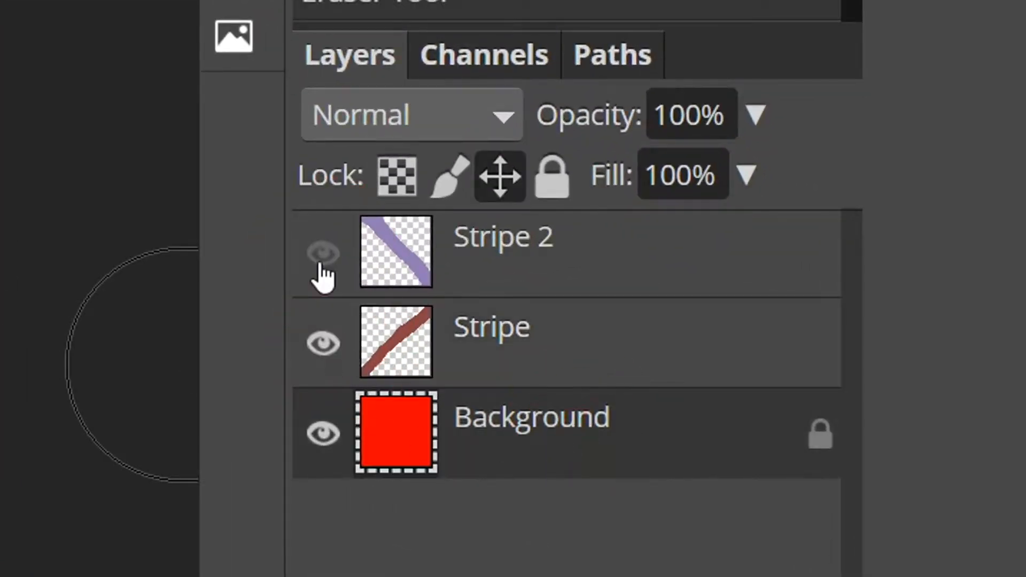
left_click(321, 258)
left_click(335, 337)
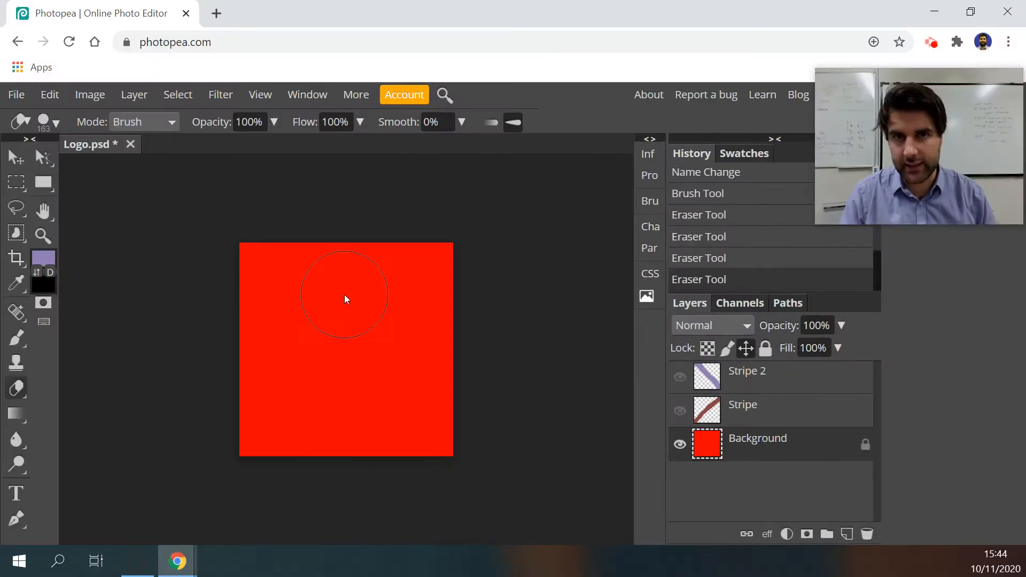
Erase a hard-edged circle in the upper half of the Background layer and a soft one below it at 0% hardness.
left_click(344, 294)
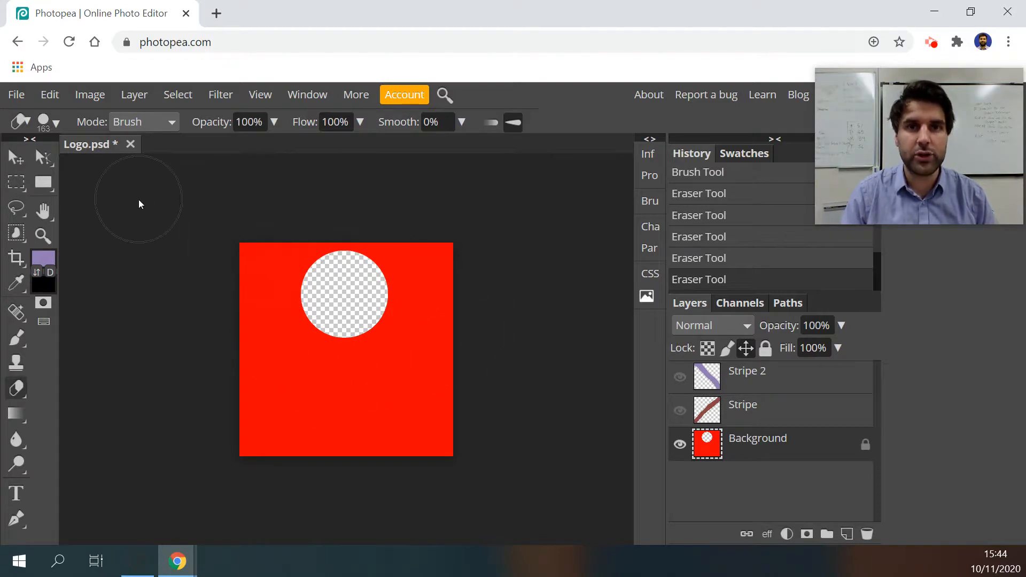
left_click(47, 122)
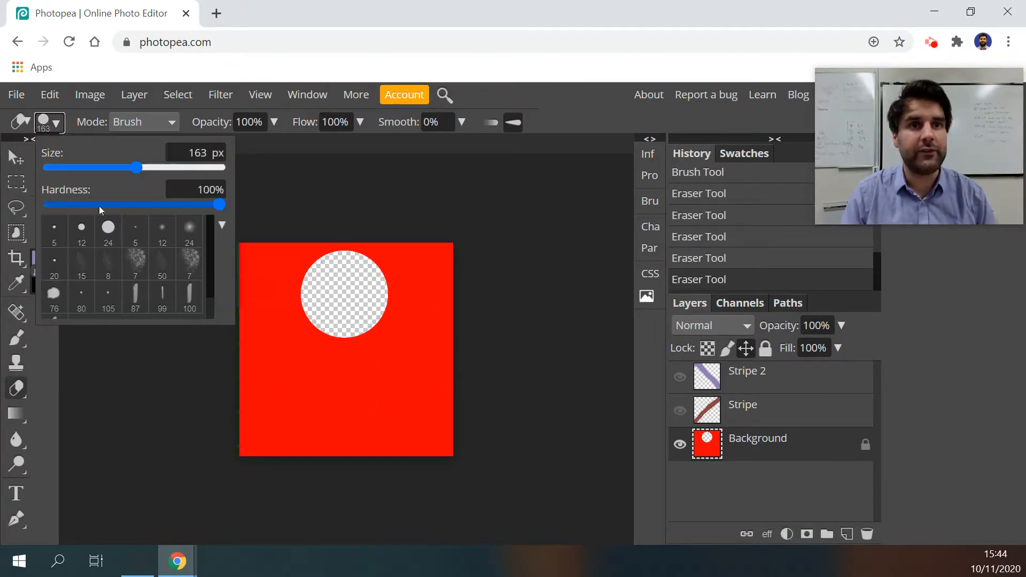
mouse_move(98, 207)
left_mouse_down()
mouse_move(123, 209)
mouse_move(13, 213)
left_mouse_up()
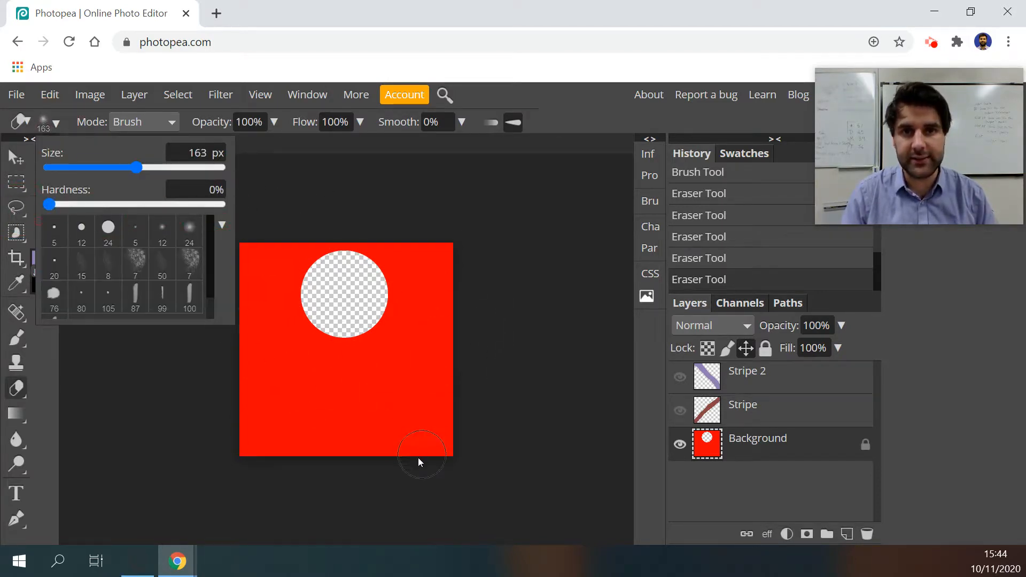
left_click(347, 396)
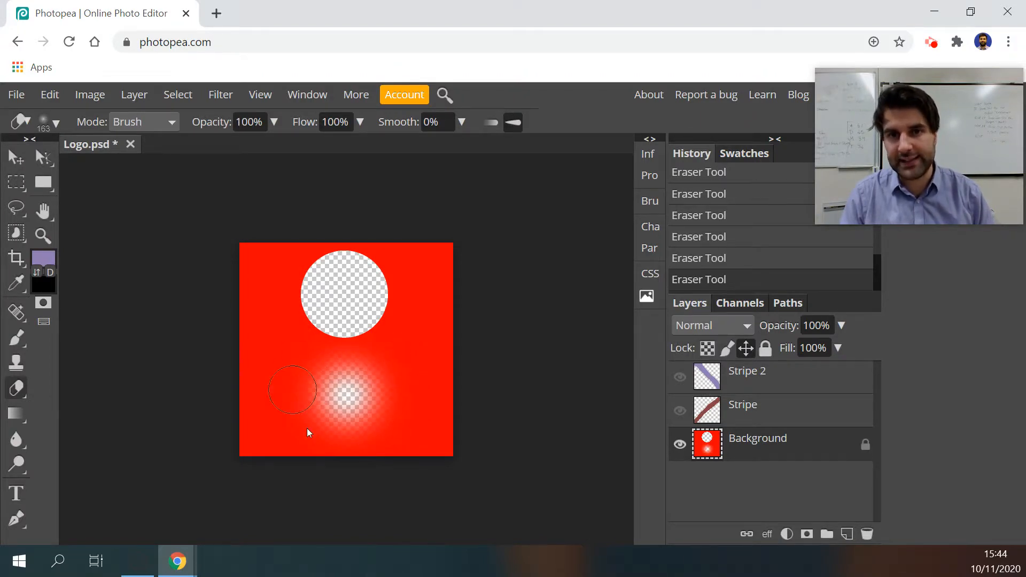
Reduce the soft Eraser to 82 px and feather the edge of the large erased circle on the Background layer.
left_click(47, 122)
left_click(105, 167)
mouse_move(89, 166)
left_mouse_down()
mouse_move(80, 167)
mouse_move(119, 167)
left_mouse_up()
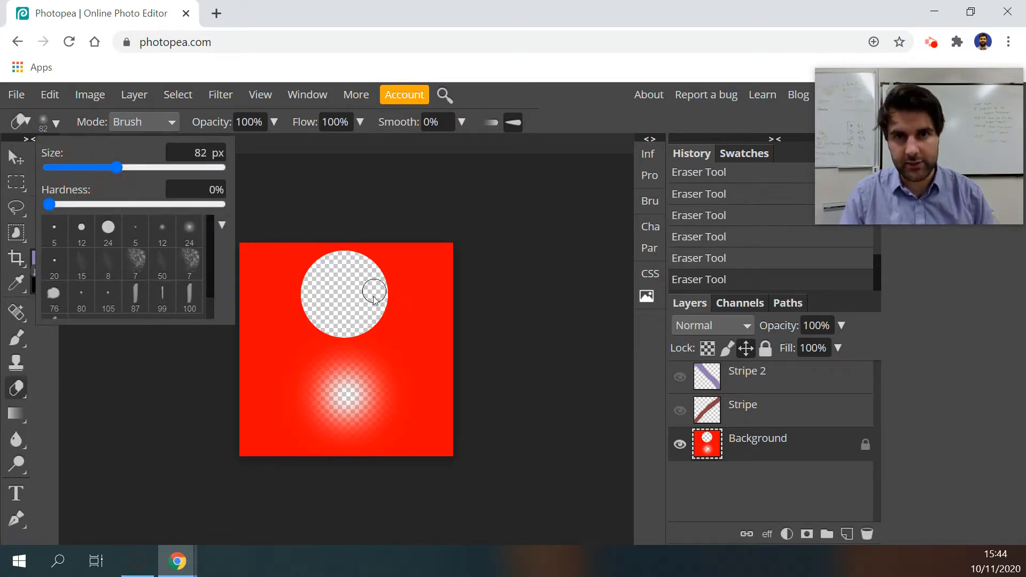
mouse_move(349, 331)
left_mouse_down()
mouse_move(311, 305)
mouse_move(315, 268)
mouse_move(344, 253)
mouse_move(374, 262)
mouse_move(382, 299)
mouse_move(368, 332)
mouse_move(339, 330)
mouse_move(316, 299)
mouse_move(380, 277)
mouse_move(391, 335)
left_mouse_up()
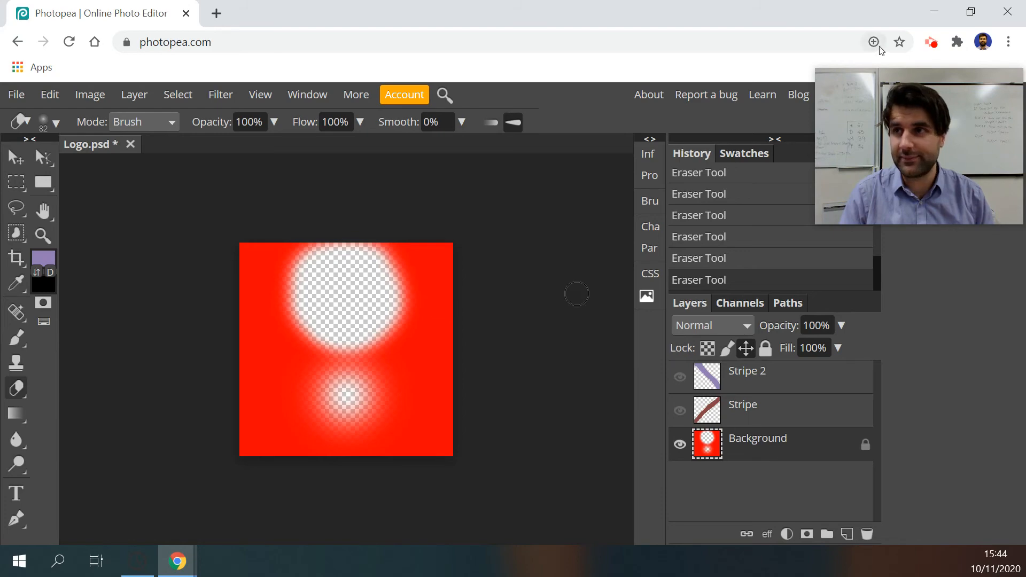
mouse_move(941, 114)
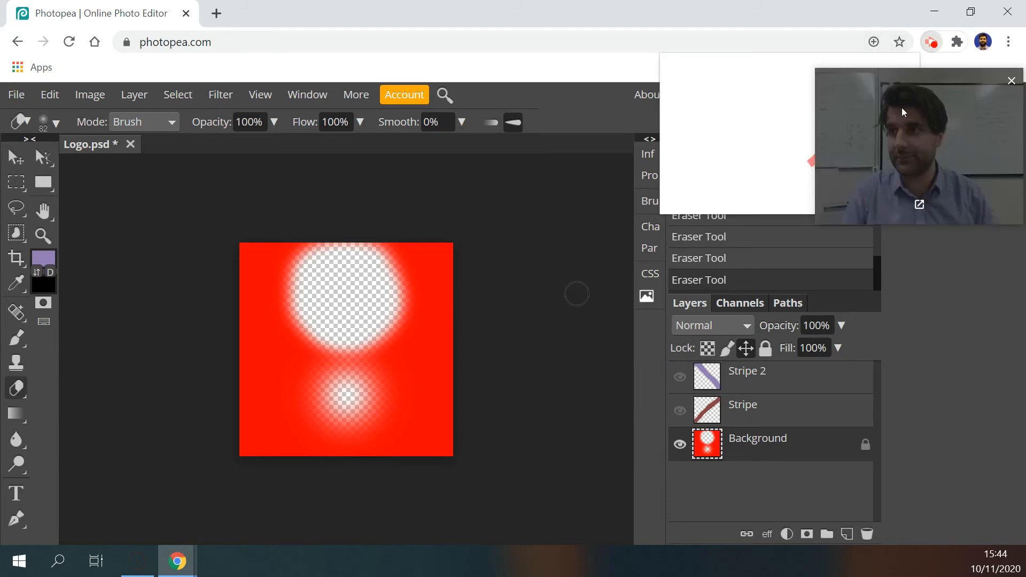